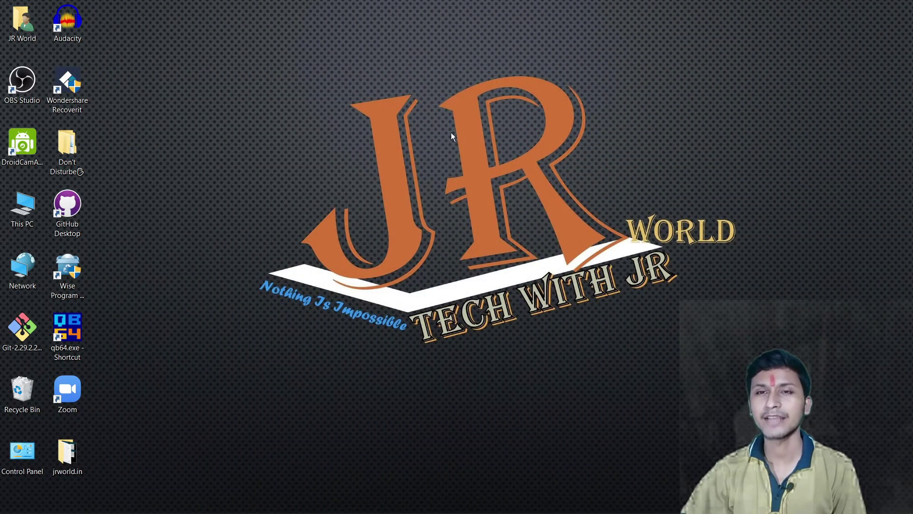
Refresh the desktop several times from its right-click menu
right_click(393, 91)
right_click(436, 142)
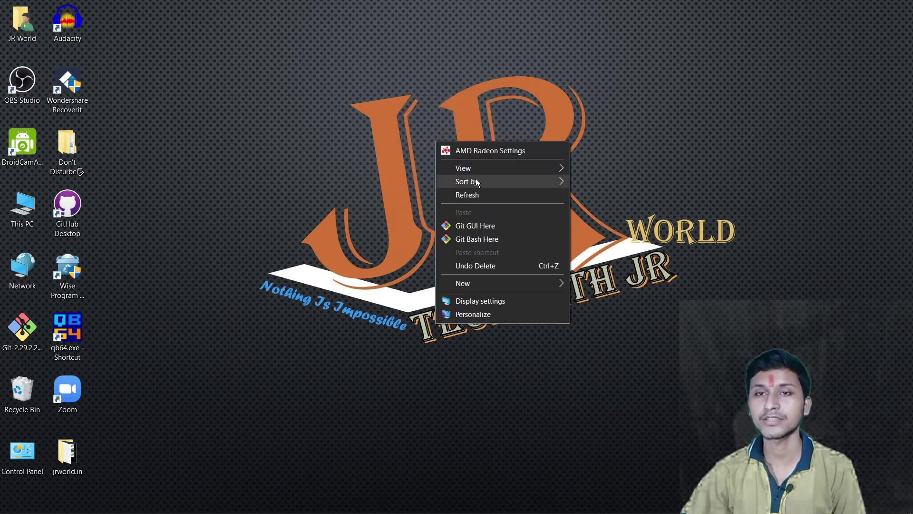
left_click(476, 194)
right_click(476, 194)
left_click(510, 252)
right_click(509, 242)
left_click(530, 297)
right_click(471, 95)
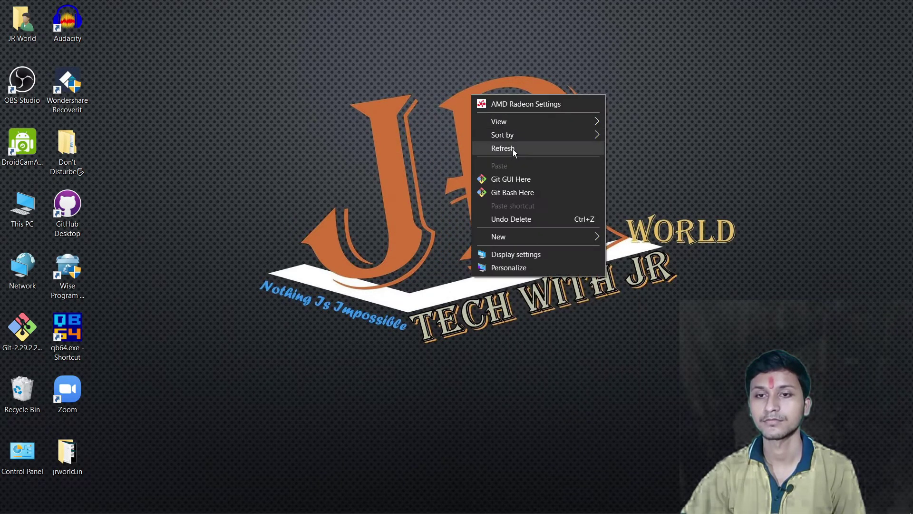
left_click(513, 150)
right_click(513, 142)
left_click(545, 202)
right_click(544, 206)
left_click(583, 259)
mouse_move(43, 507)
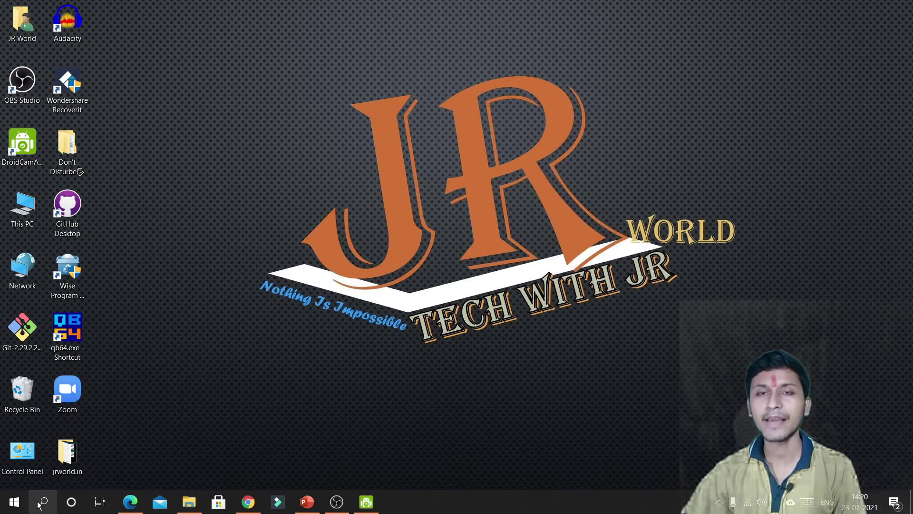
Launch Excel from Start search ('exc'), create a blank workbook, and select row 4
left_click(40, 503)
type("e")
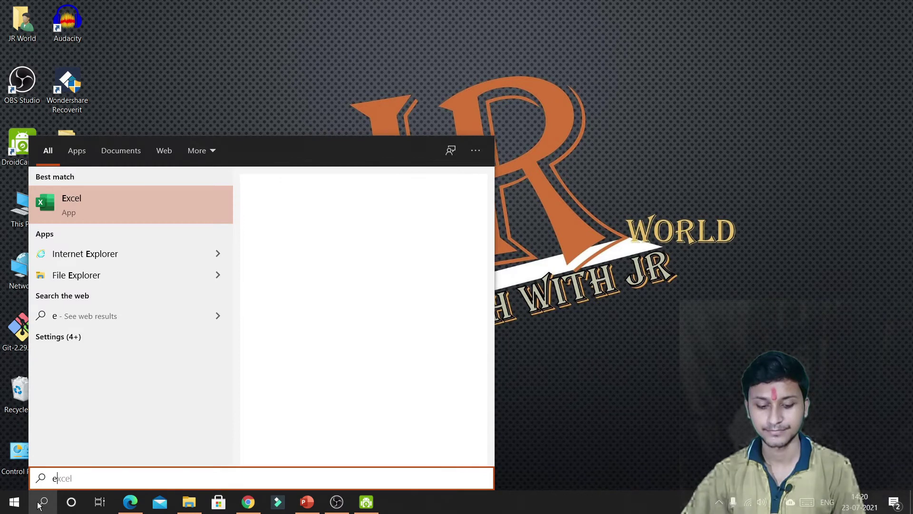
type("xc")
left_click(56, 209)
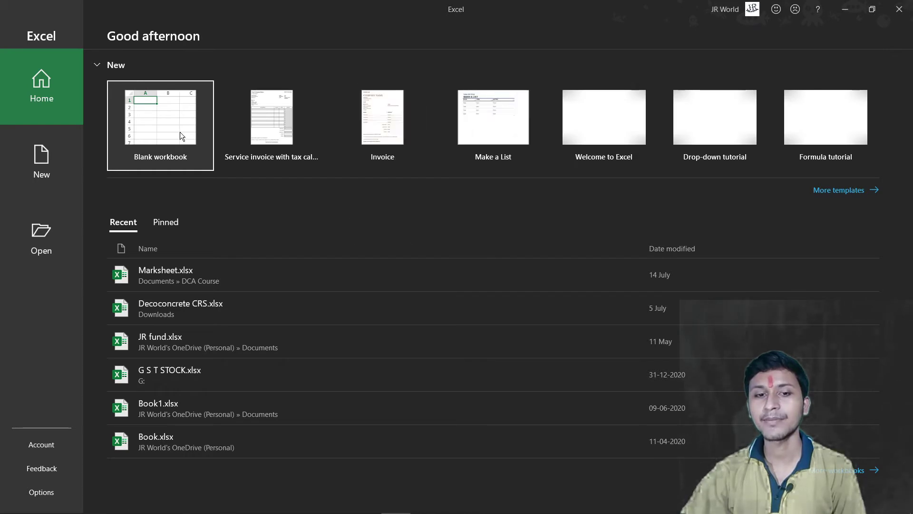
left_click(179, 133)
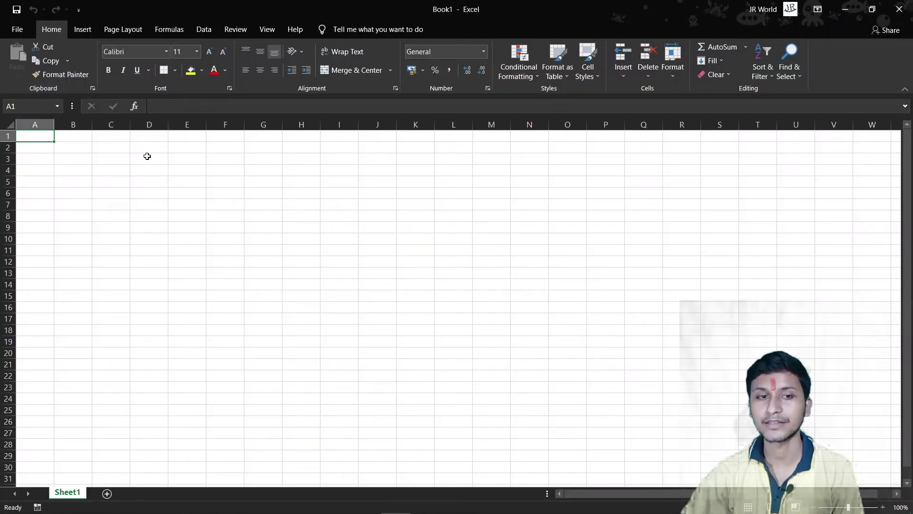
left_click(8, 159)
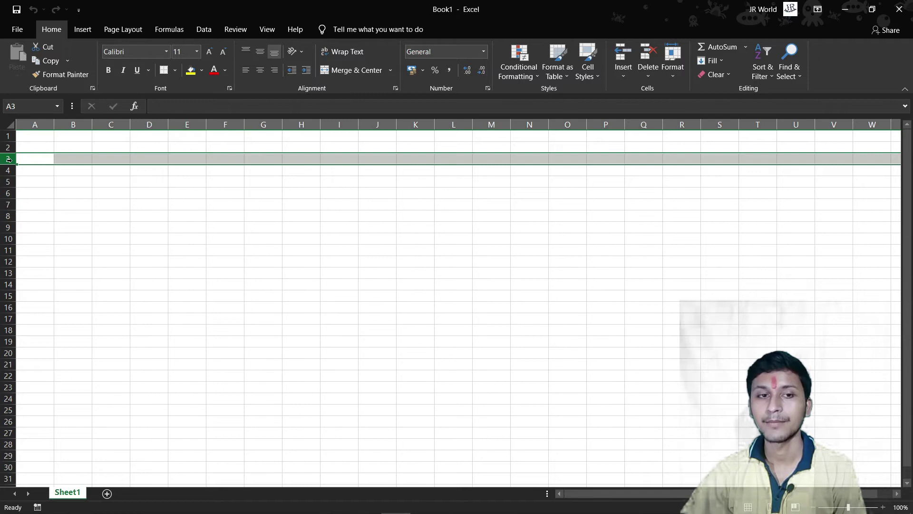
left_click(25, 171)
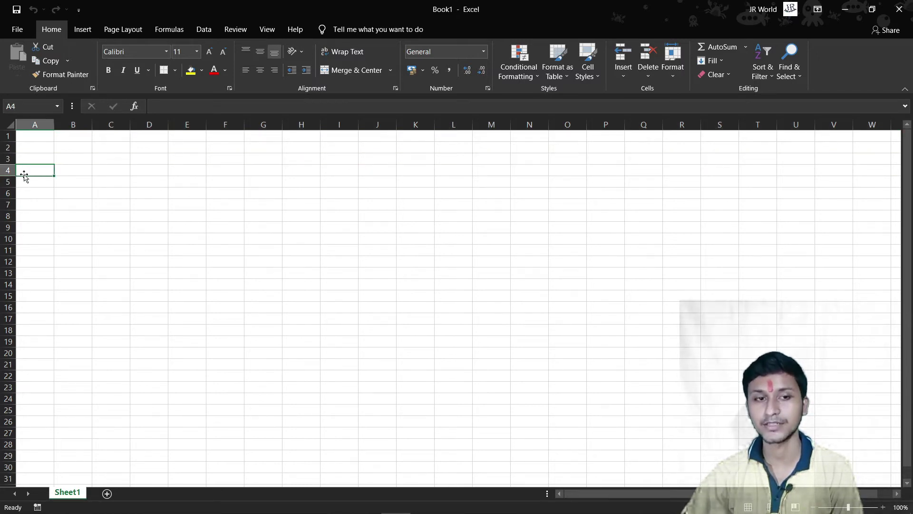
left_click(7, 170)
Paste the price table at row 4 and the 'Profit & Loss' title across A1:H2
key("ctrl+v")
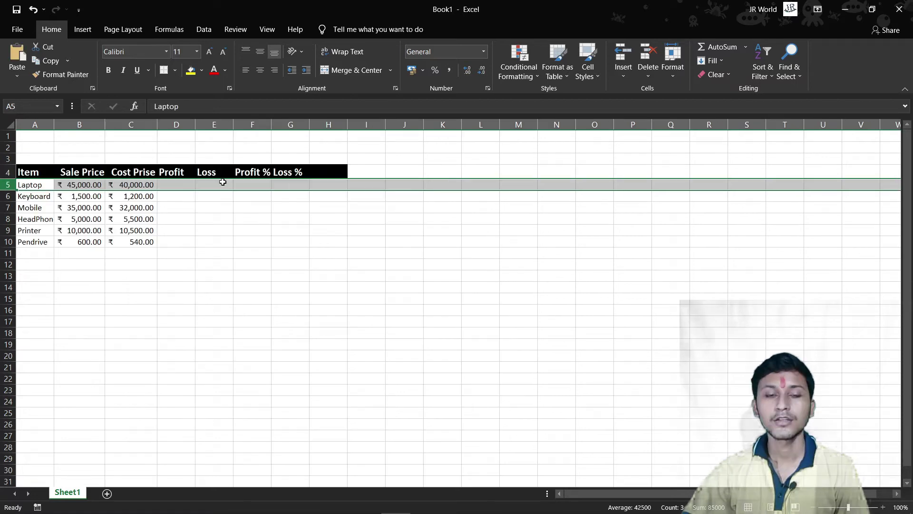
left_click(193, 218)
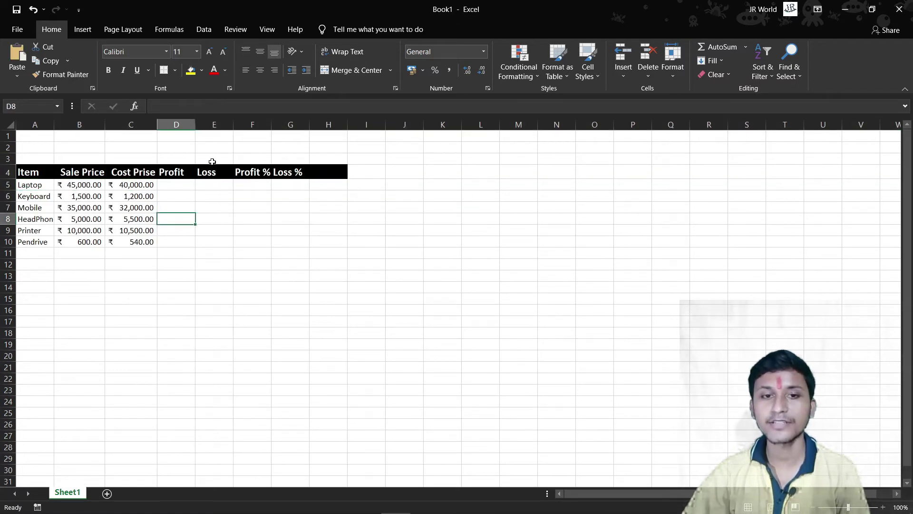
left_click(27, 138)
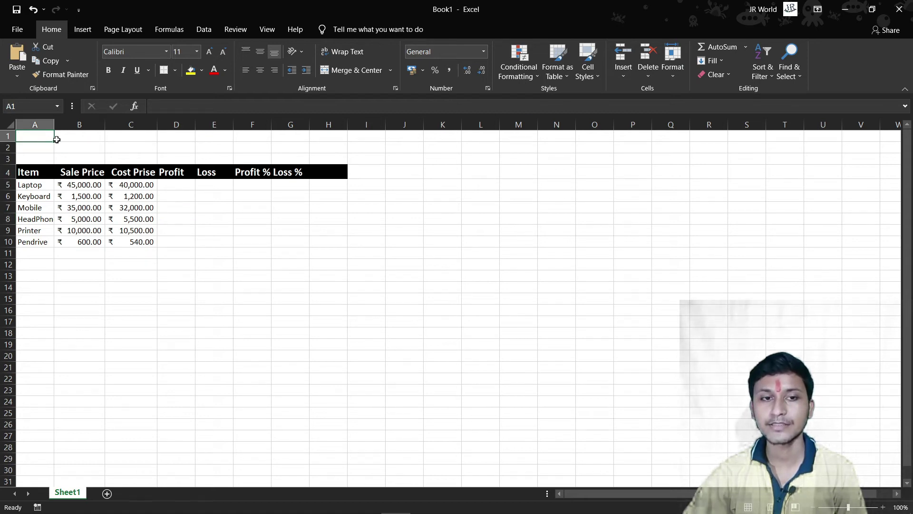
left_click_drag(56, 140, 328, 149)
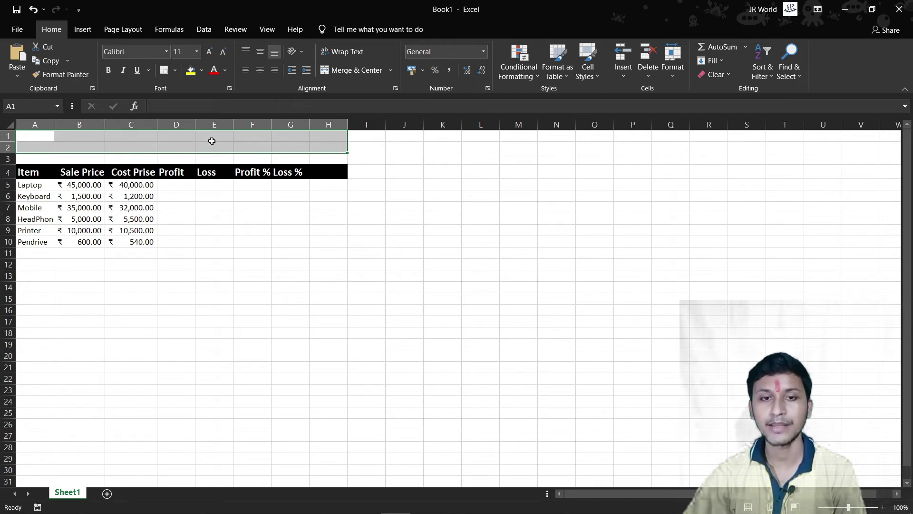
type("Profit & Loss")
left_click(221, 143)
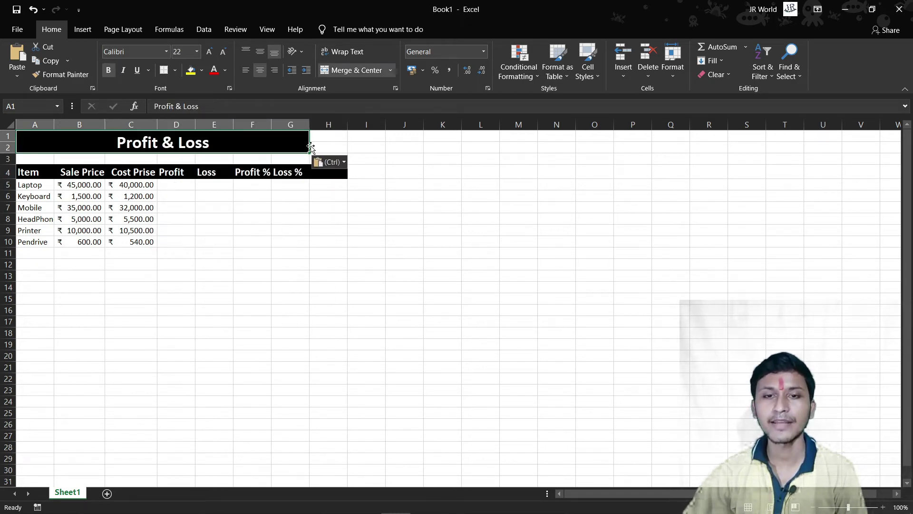
Inspect the title and the cost values in cells E5, C5 and C7
left_click(328, 140)
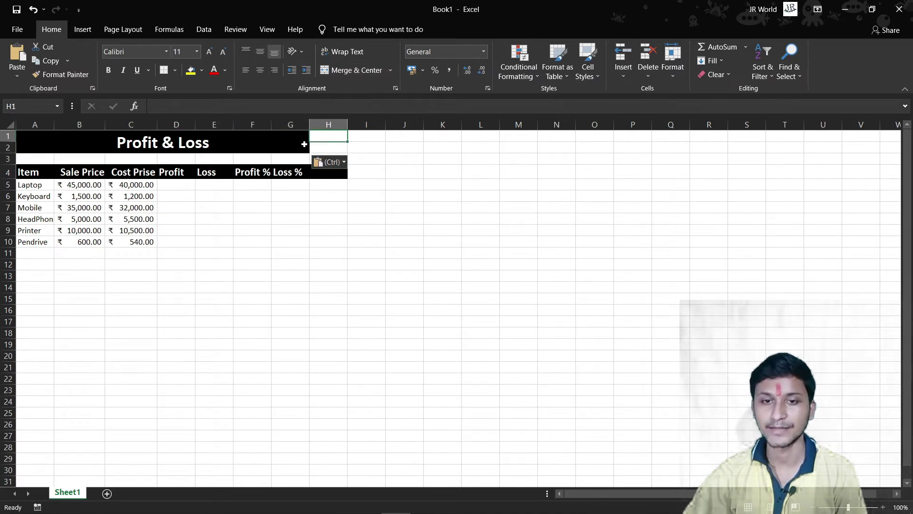
left_click(212, 185)
left_click(143, 185)
double_click(147, 184)
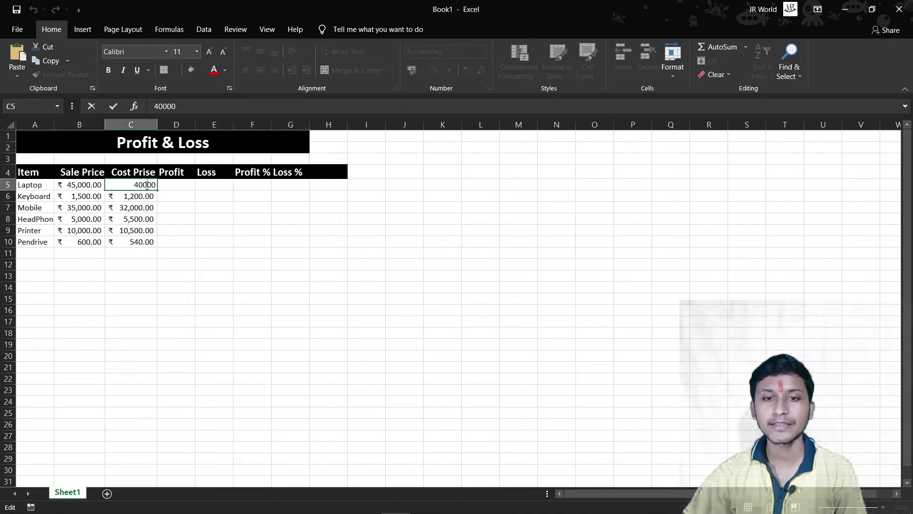
left_click(139, 207)
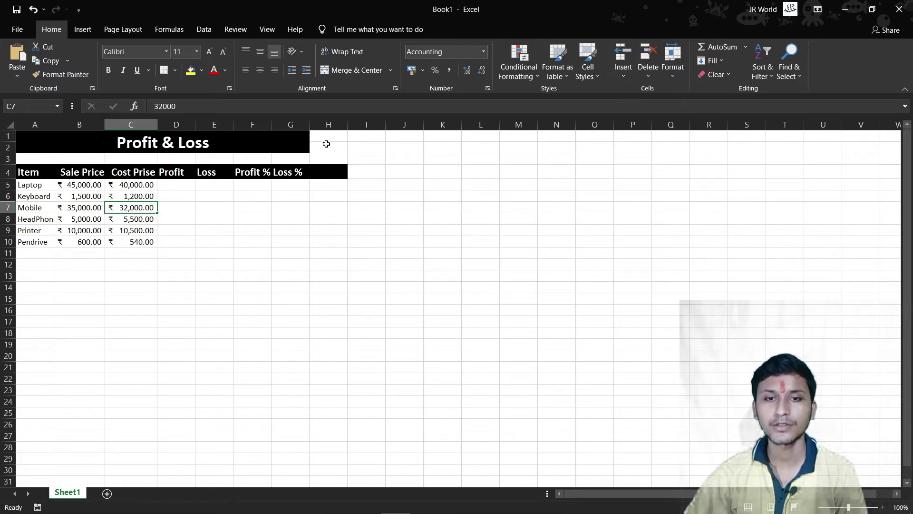
Check columns H and G, then open the print preview with Ctrl+P
left_click(337, 172)
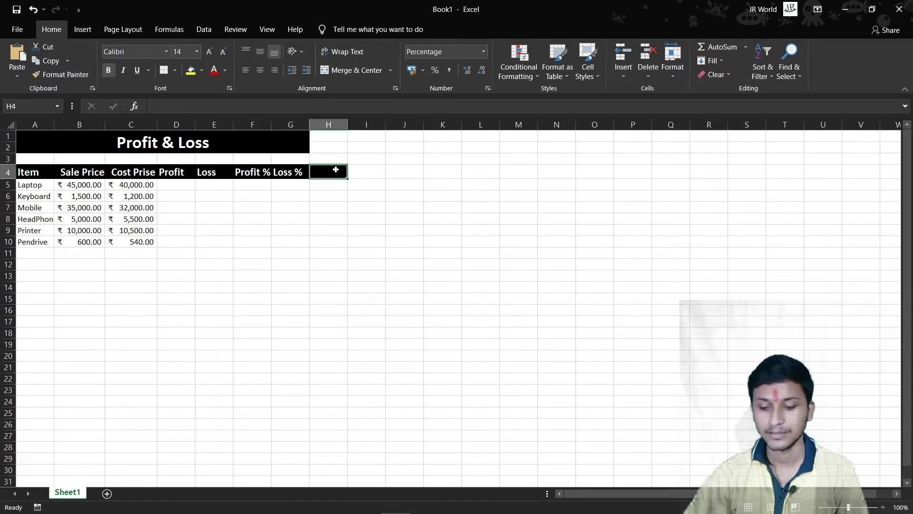
left_click(332, 125)
right_click(333, 126)
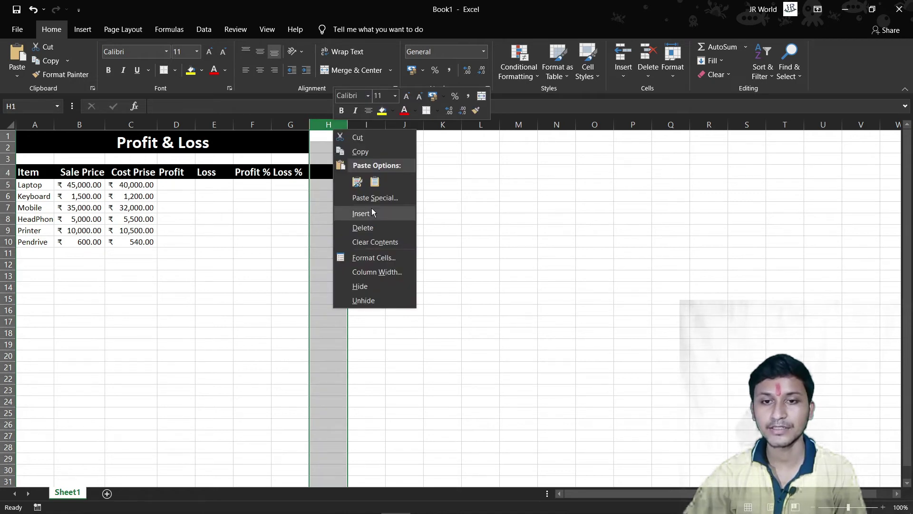
left_click(362, 228)
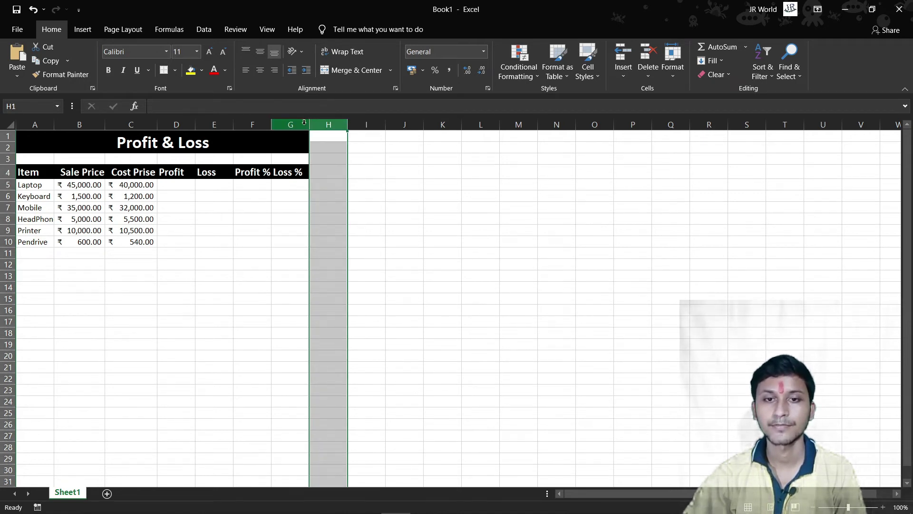
left_click(305, 122)
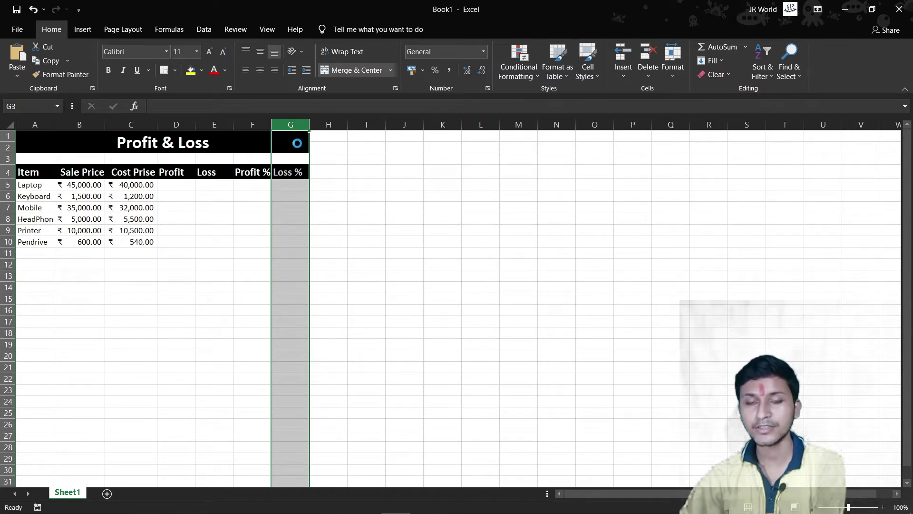
key("ctrl+p")
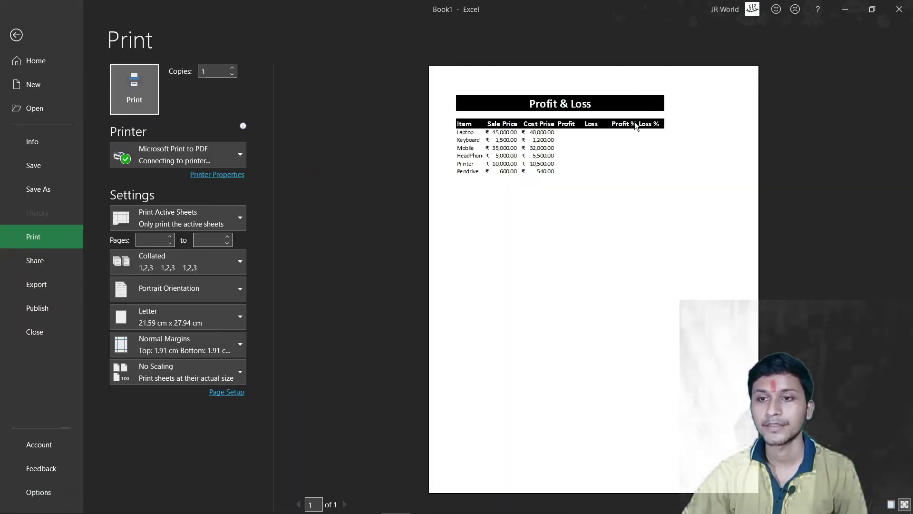
Adjust columns G and E, rechecking the print preview until the table fits one page
left_click(19, 35)
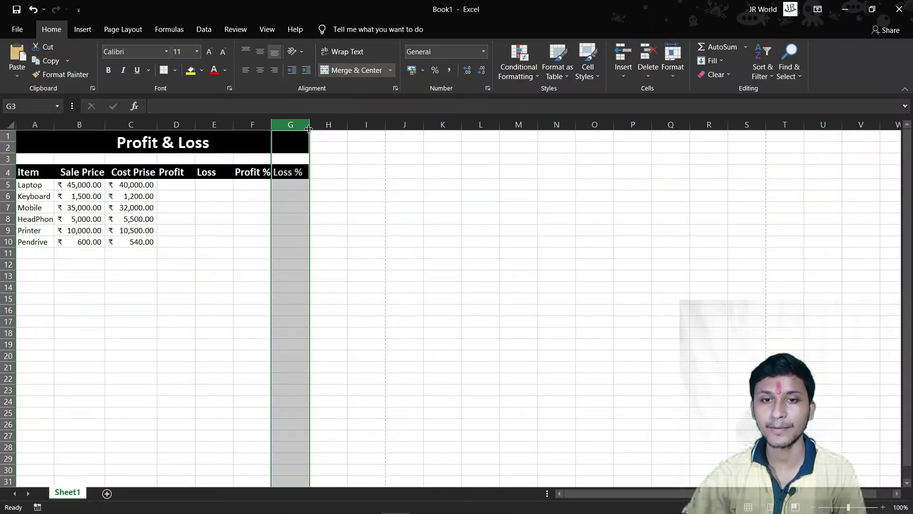
left_click_drag(308, 123, 419, 132)
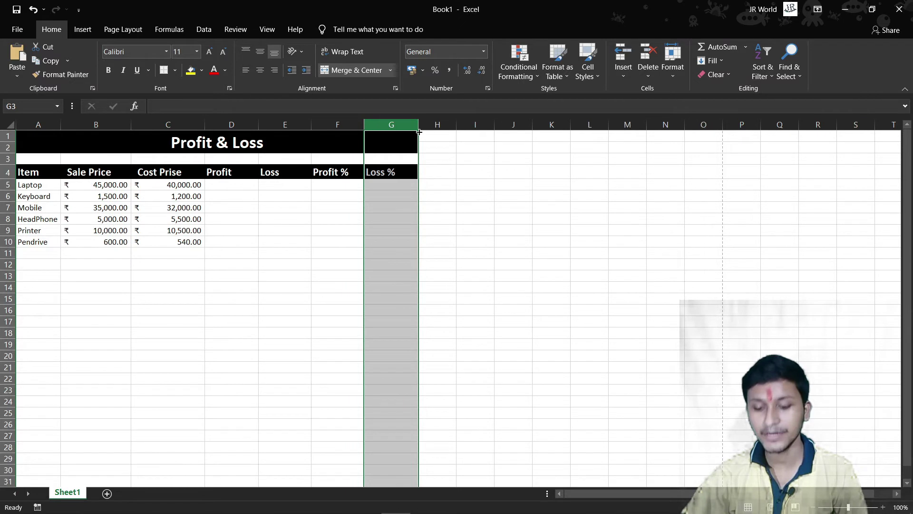
key("ctrl+p")
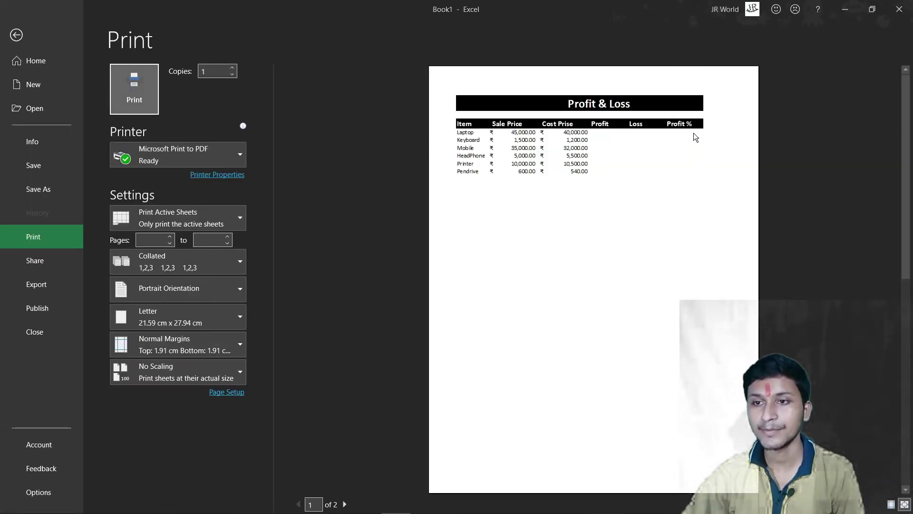
left_click(33, 41)
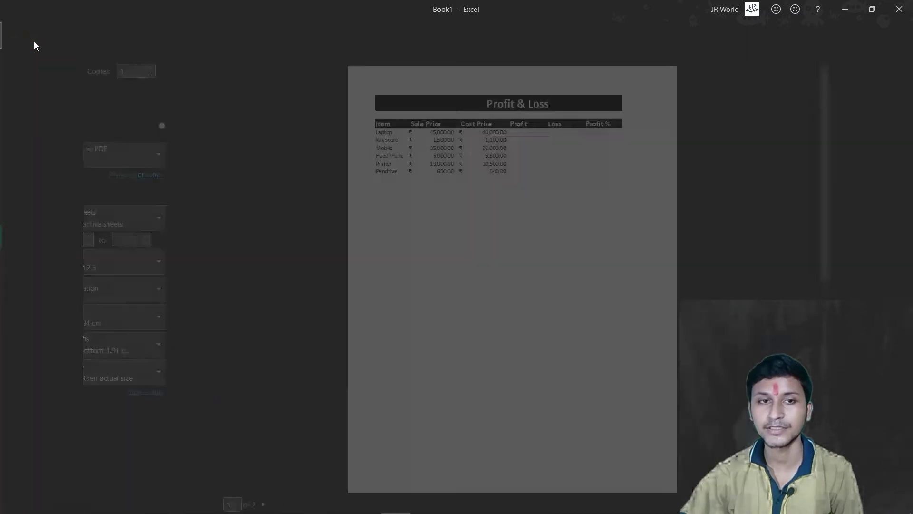
left_click_drag(311, 125, 259, 125)
key("ctrl+p")
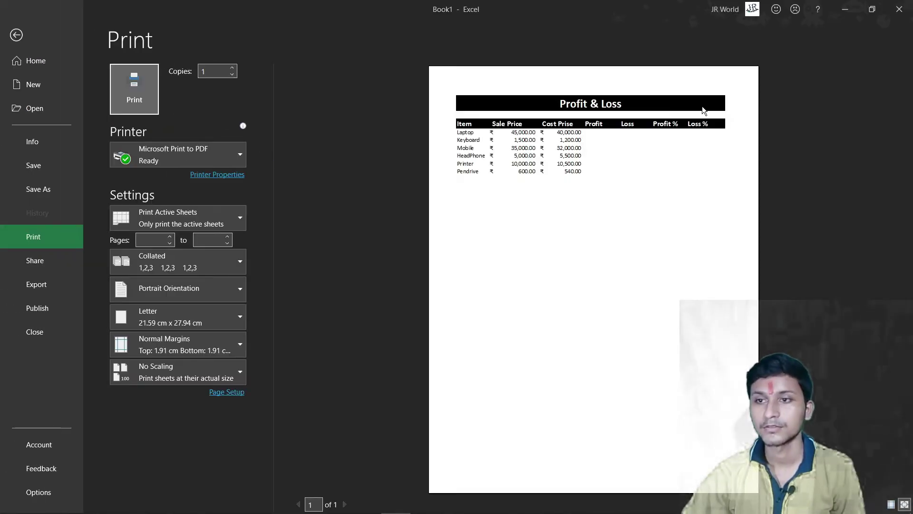
left_click(16, 37)
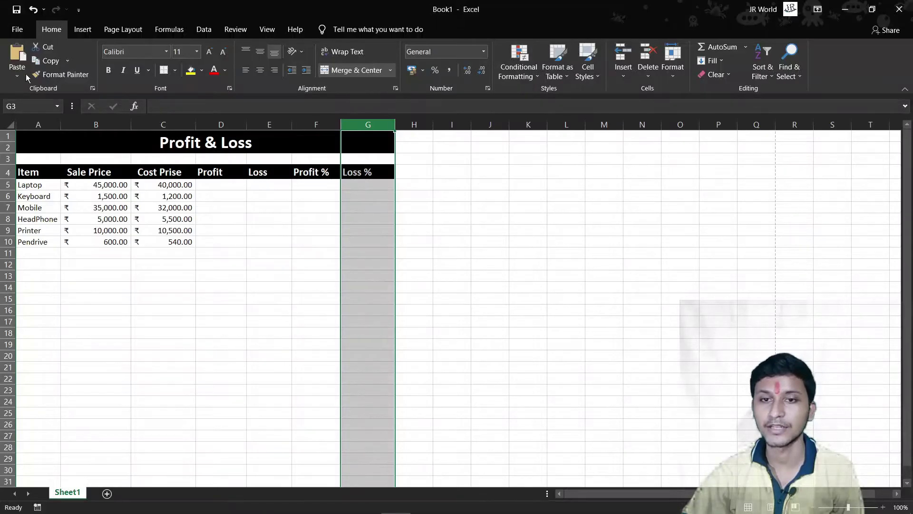
left_click(218, 193)
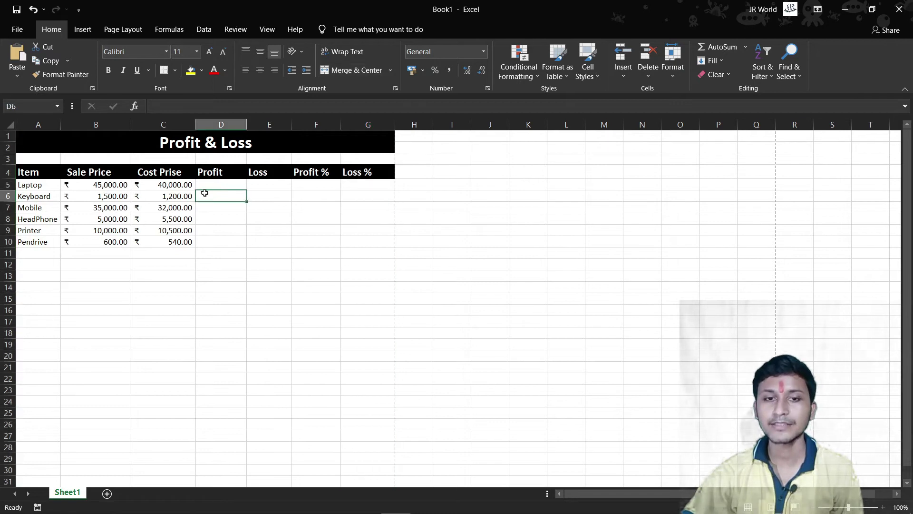
left_click(211, 184)
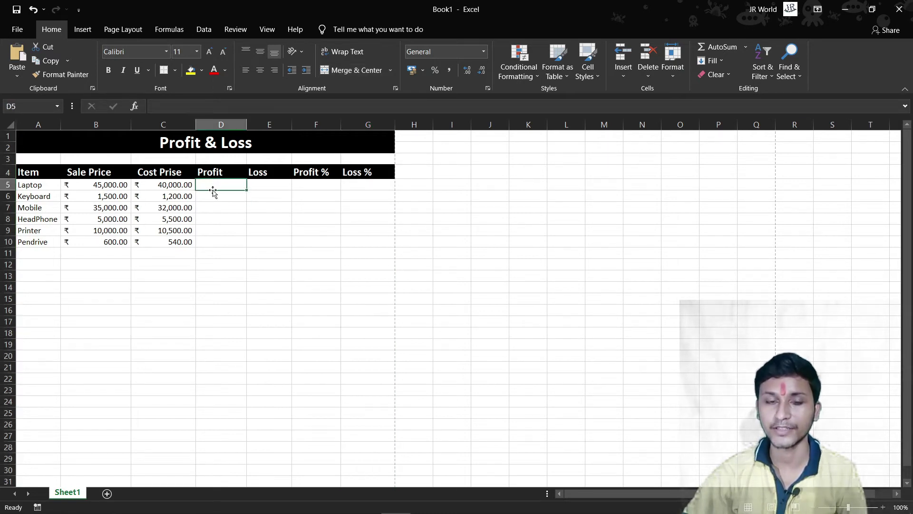
left_click(167, 185)
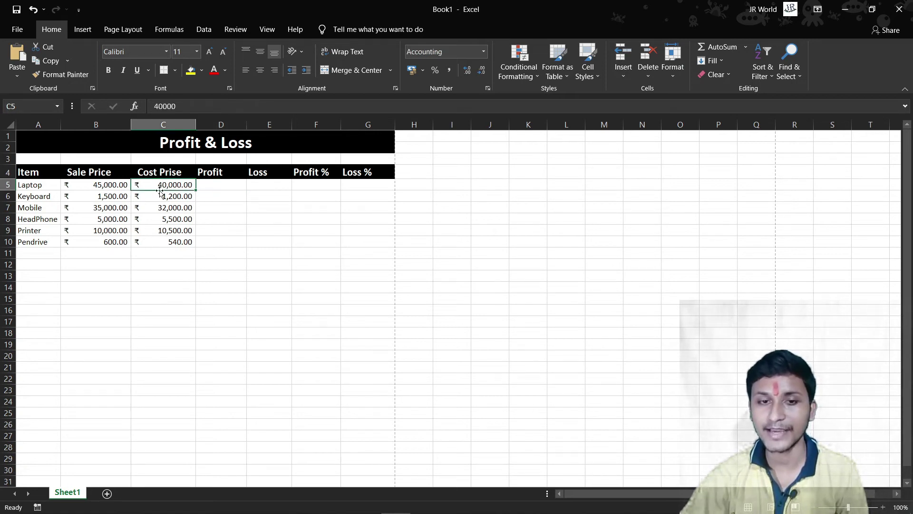
left_click(101, 184)
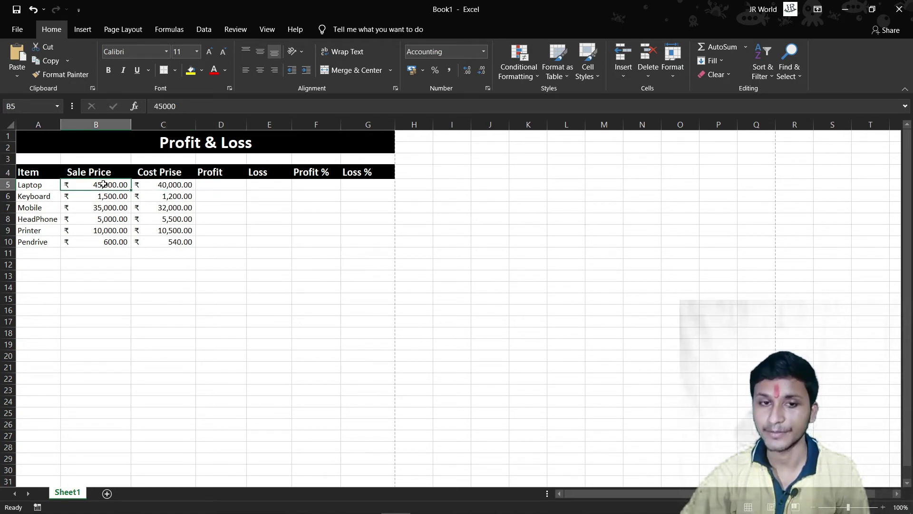
left_click(161, 186)
left_click(118, 186)
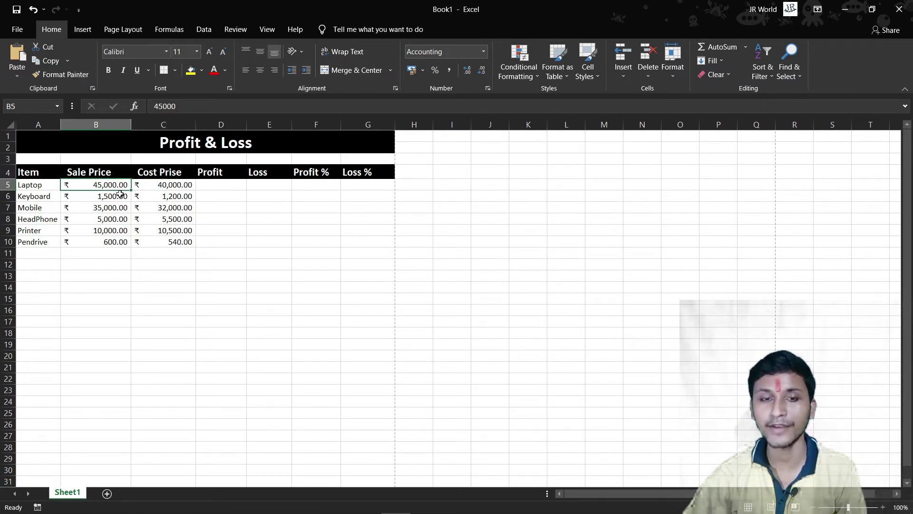
left_click(217, 186)
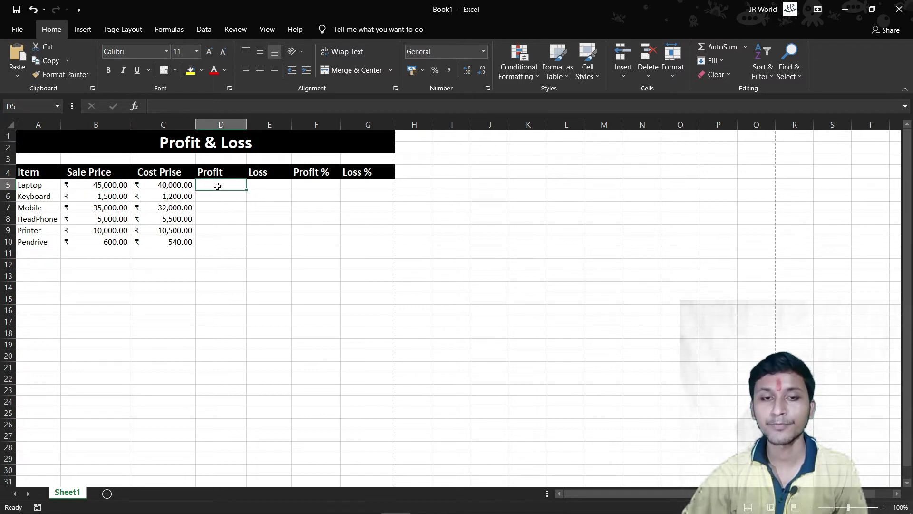
double_click(217, 186)
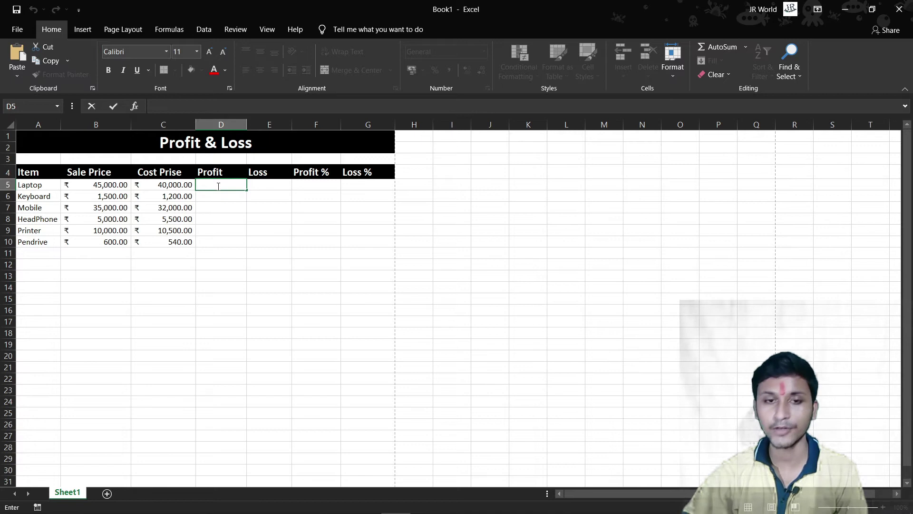
Enter =(B5<C5,B5-C5,"No Profit") in D5, referencing the Laptop sale and cost prices
type("=")
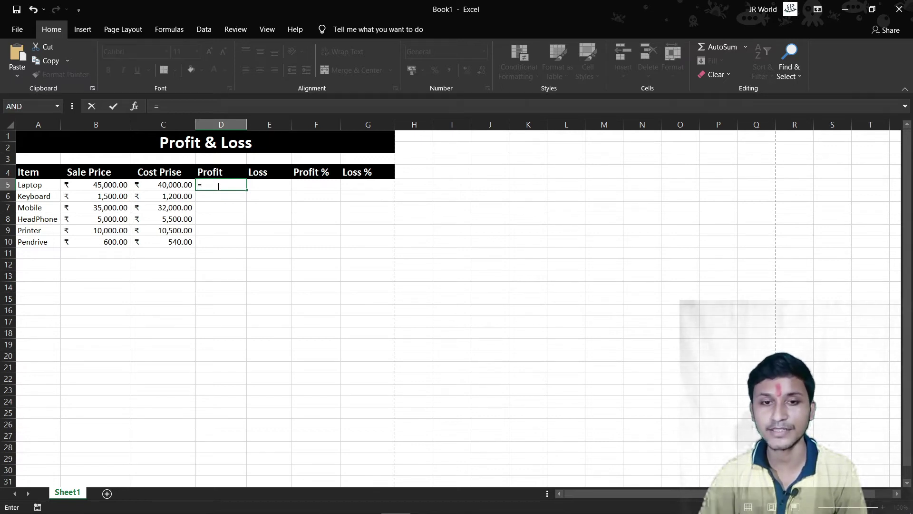
type("(")
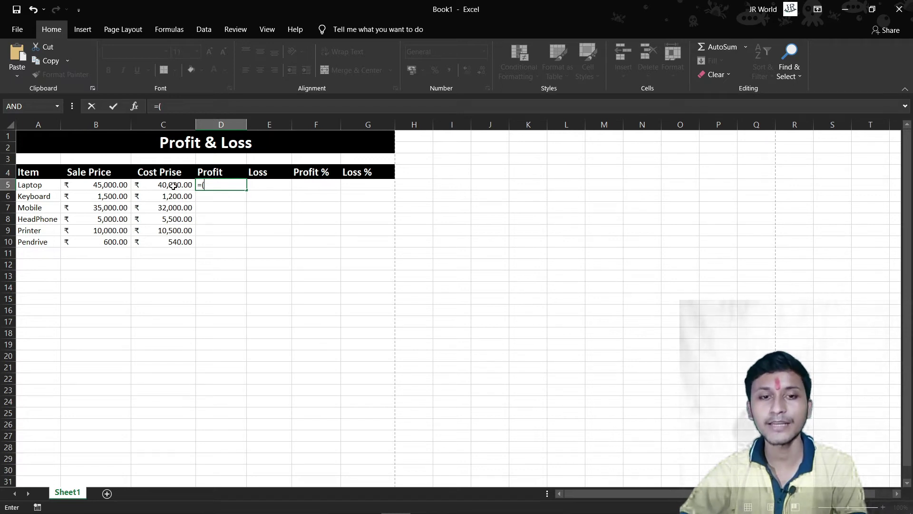
left_click(101, 184)
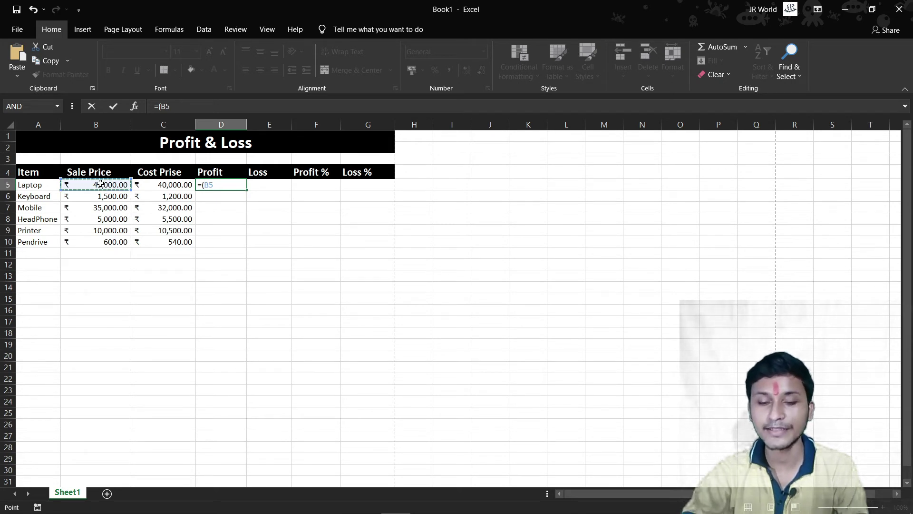
type("<")
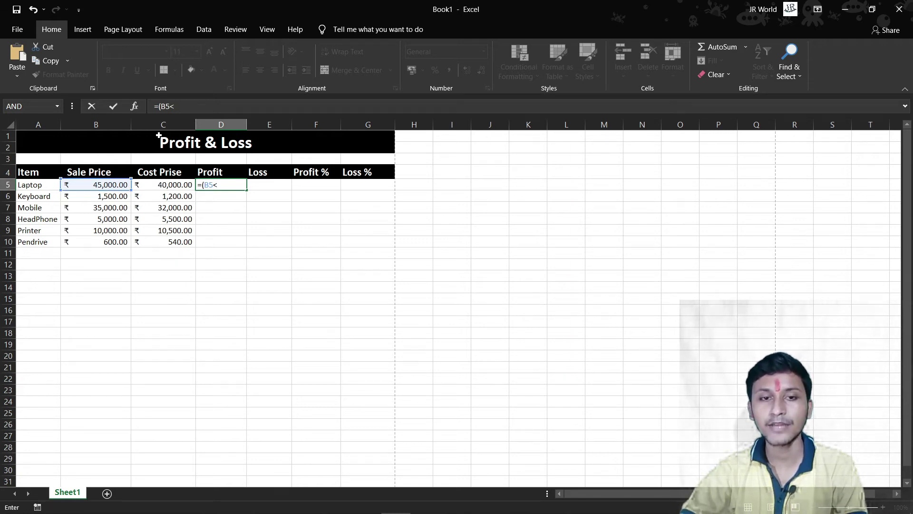
left_click(162, 186)
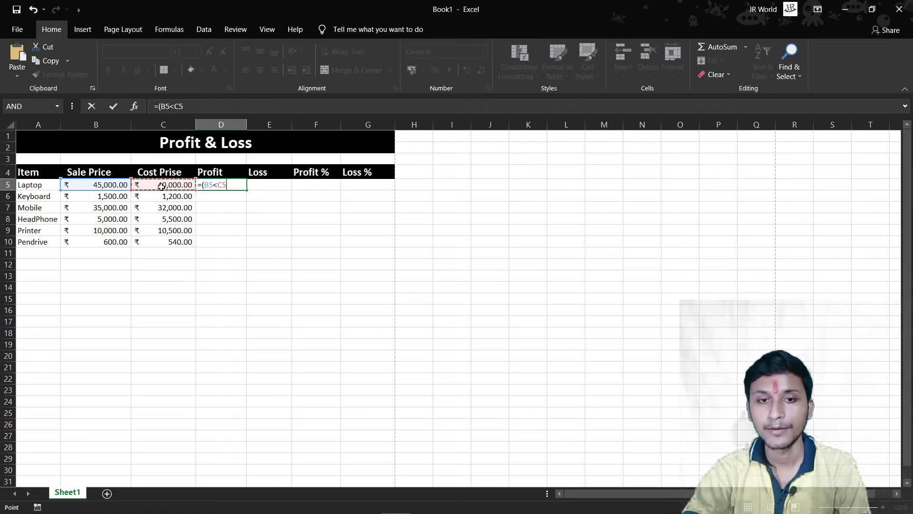
type(",")
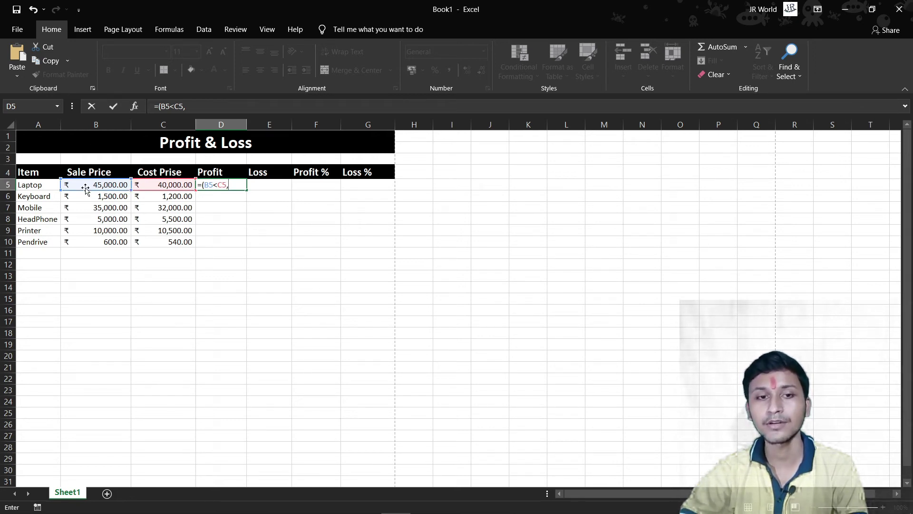
left_click(89, 184)
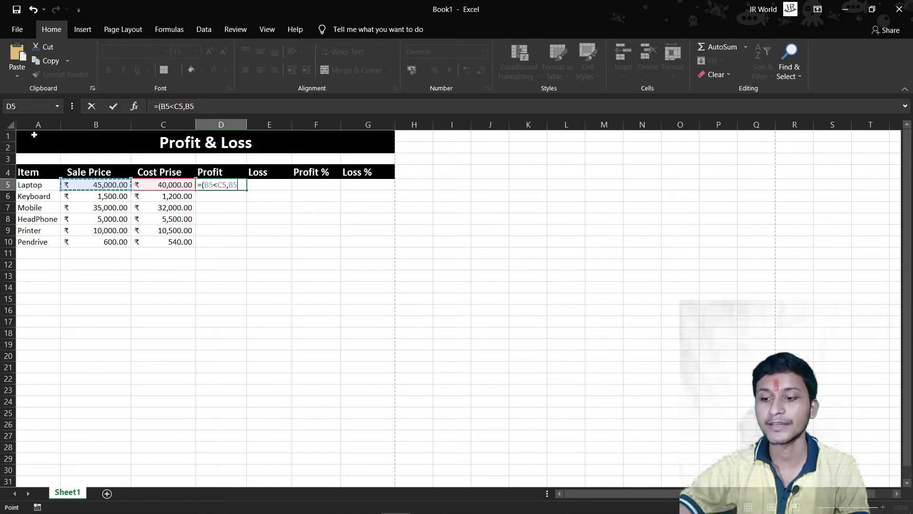
type("-")
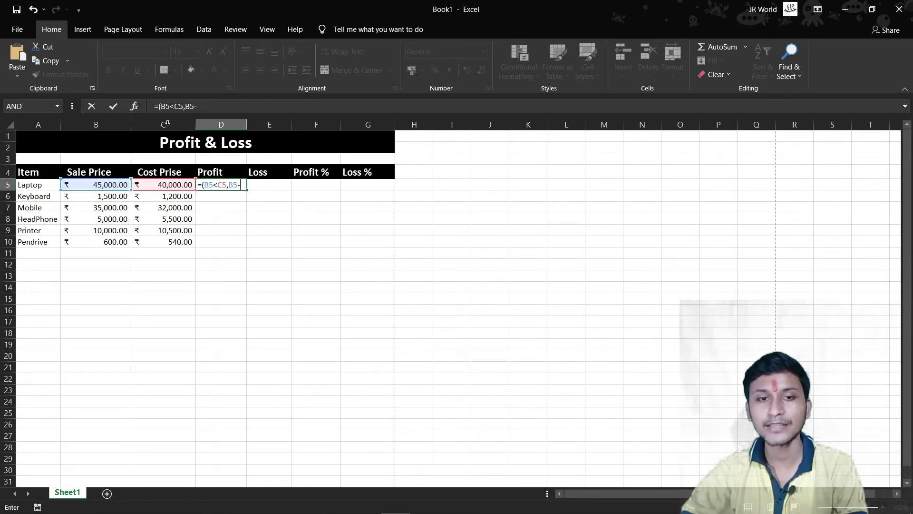
left_click(155, 187)
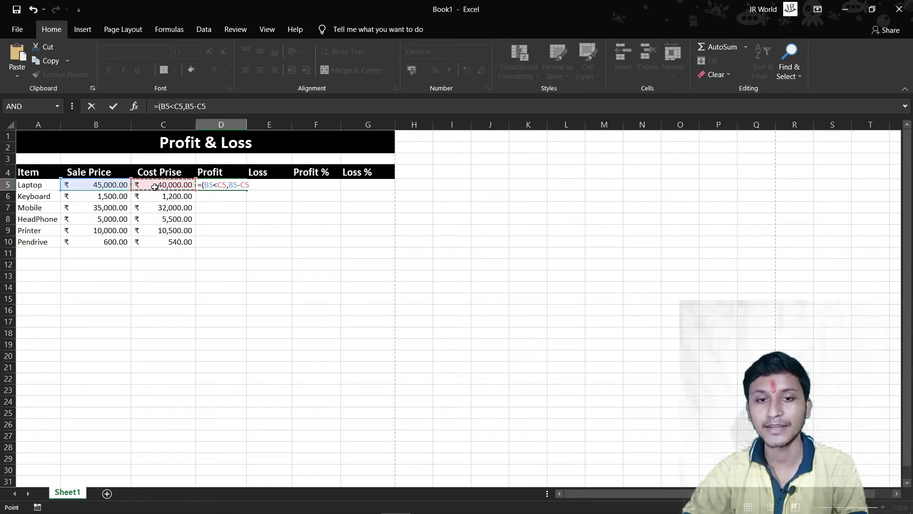
type(",")
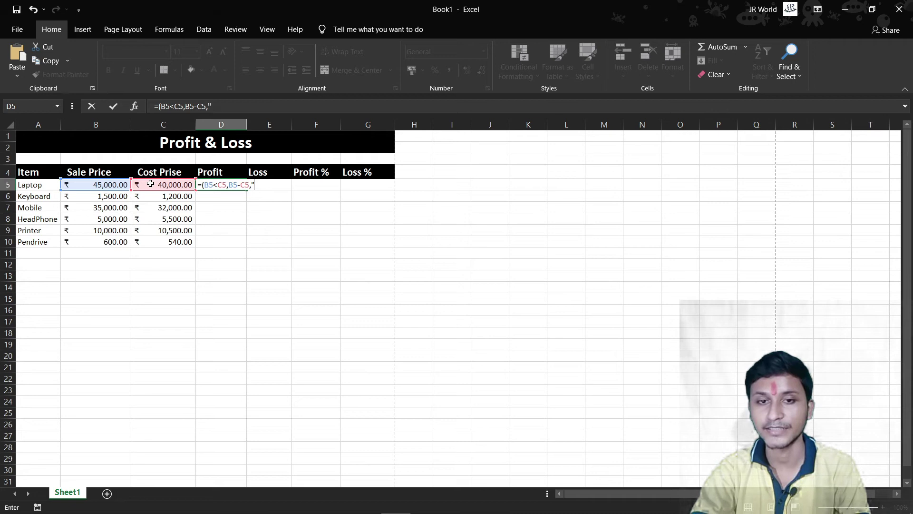
type("No P")
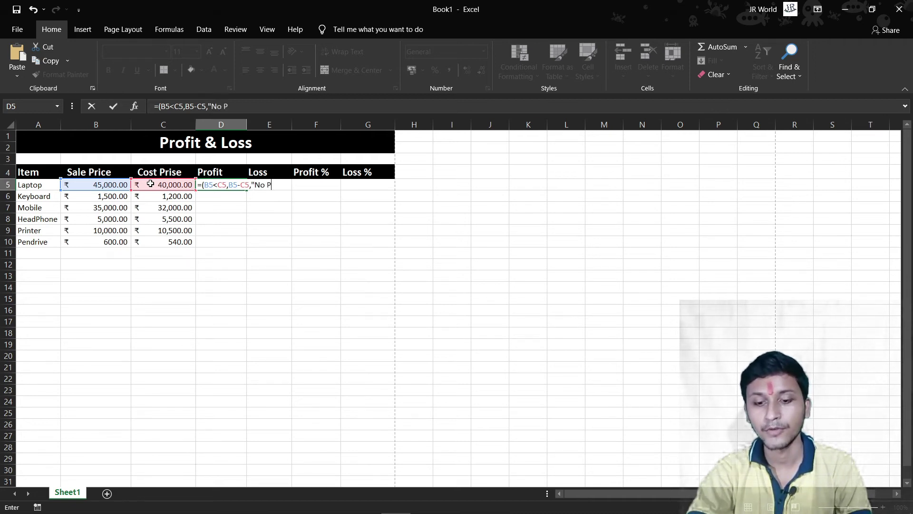
type("rofit\")")
key("Return")
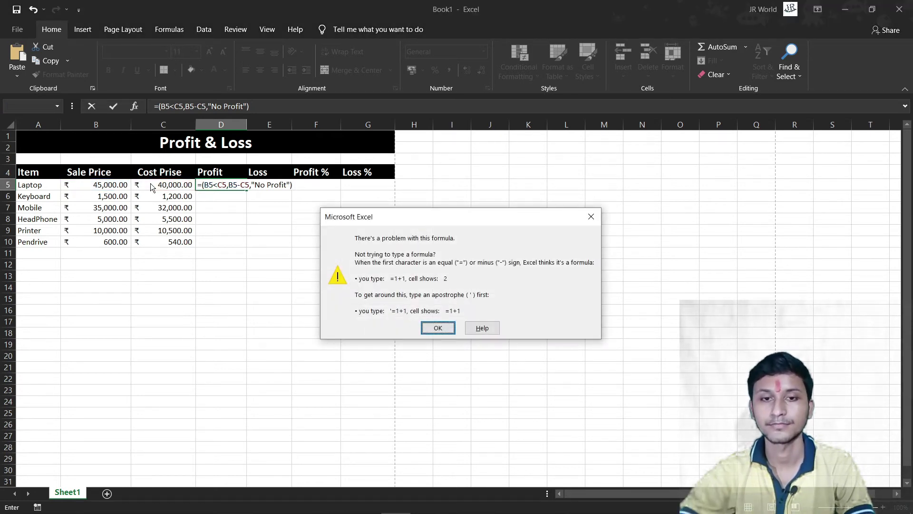
Fix the formula error by inserting IF, making D5 =IF(B5<C5,B5-C5,"No Profit")
left_click(591, 217)
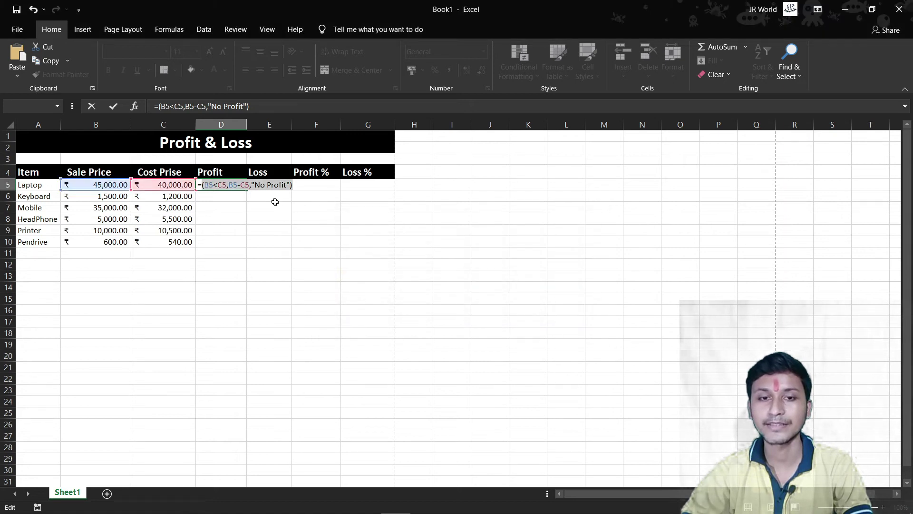
left_click(202, 185)
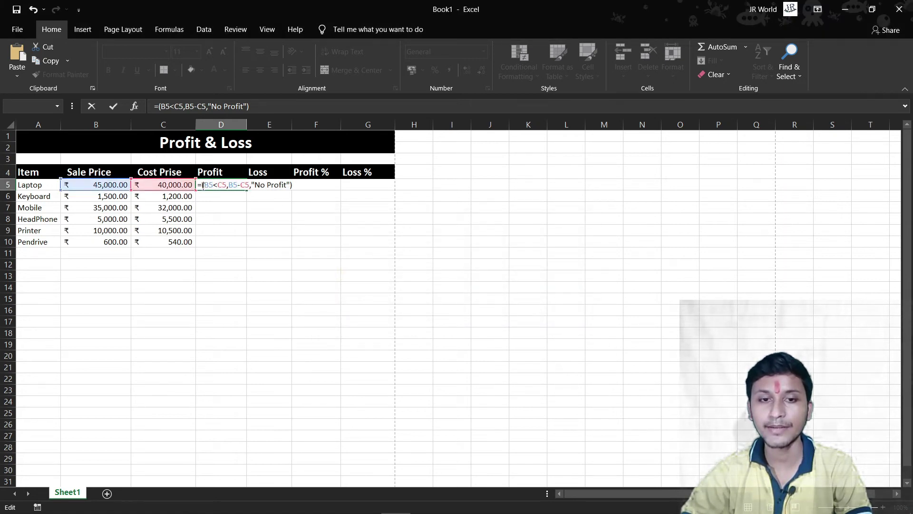
type("I")
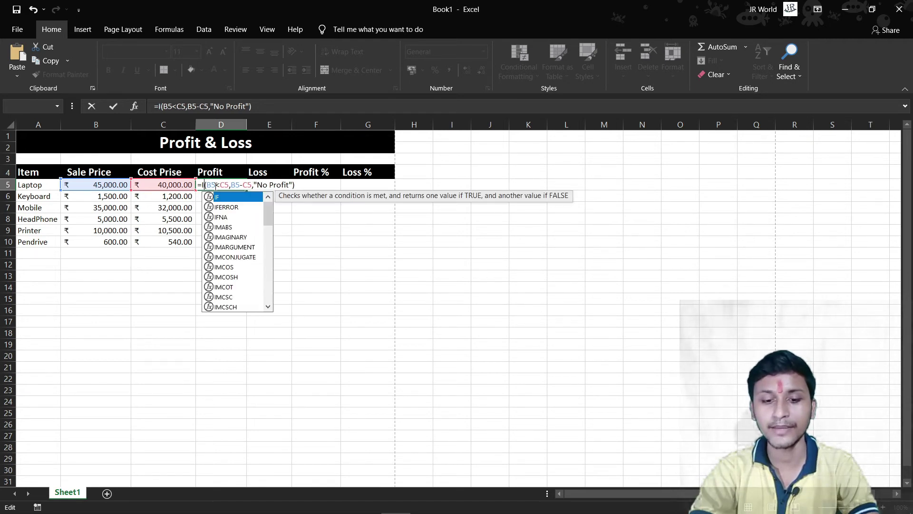
type("F")
left_click(308, 186)
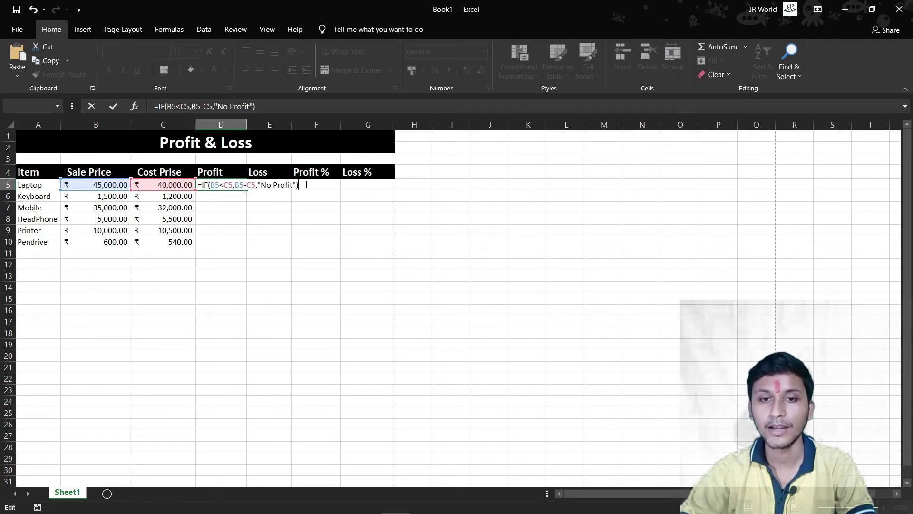
key("Return")
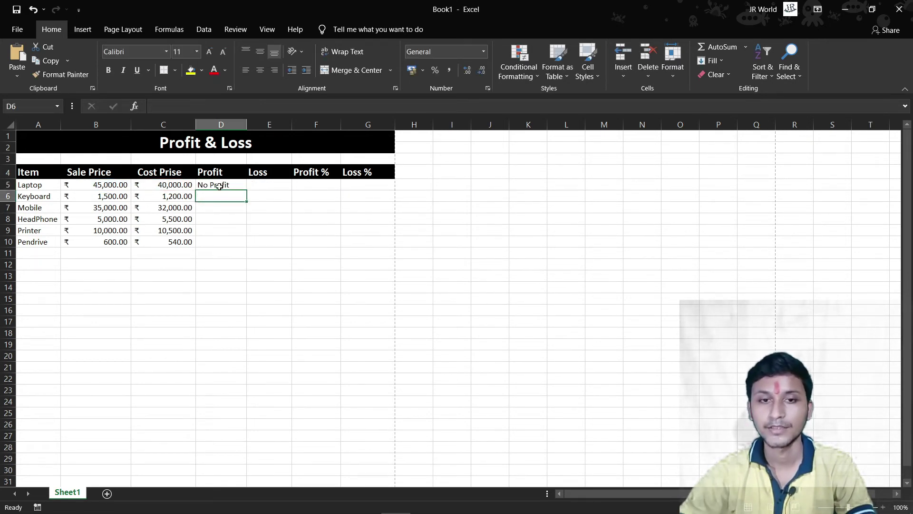
Change D5's condition from B5<C5 to B5>C5 so Laptop's profit shows 5000
left_click(220, 185)
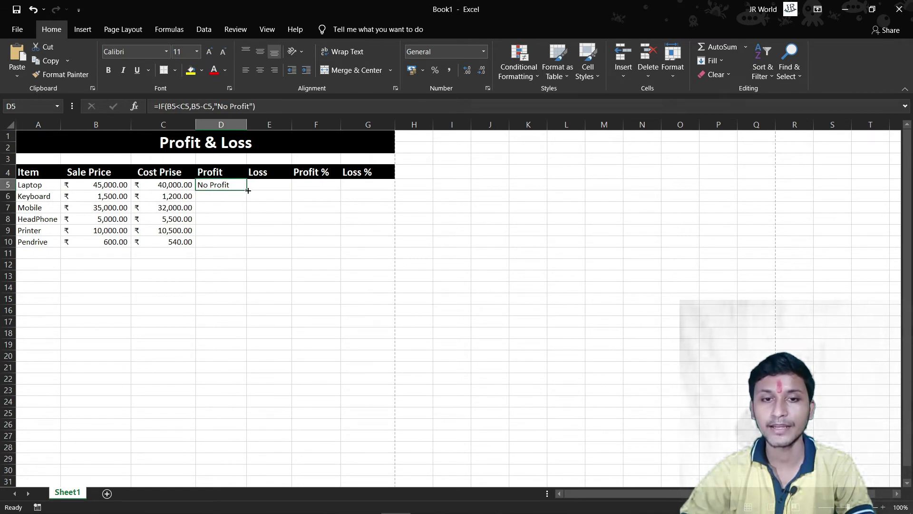
left_click_drag(247, 191, 239, 253)
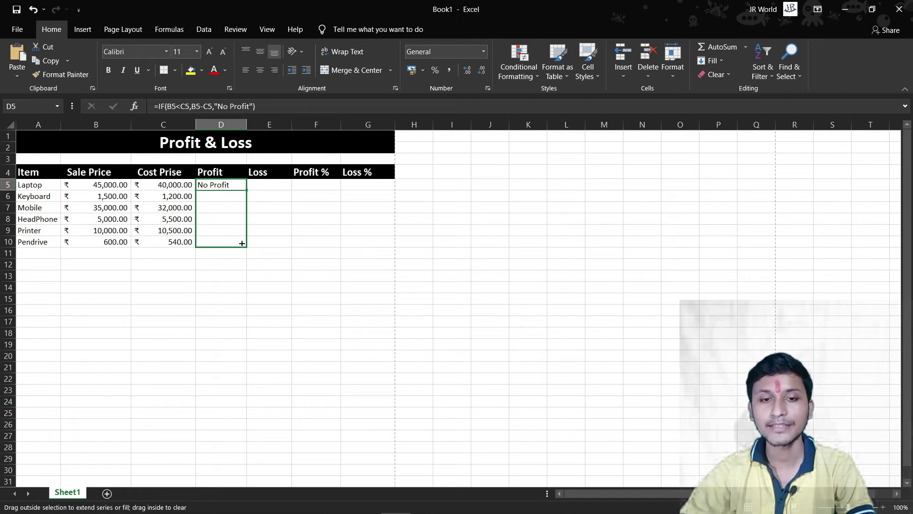
left_click_drag(241, 243, 247, 187)
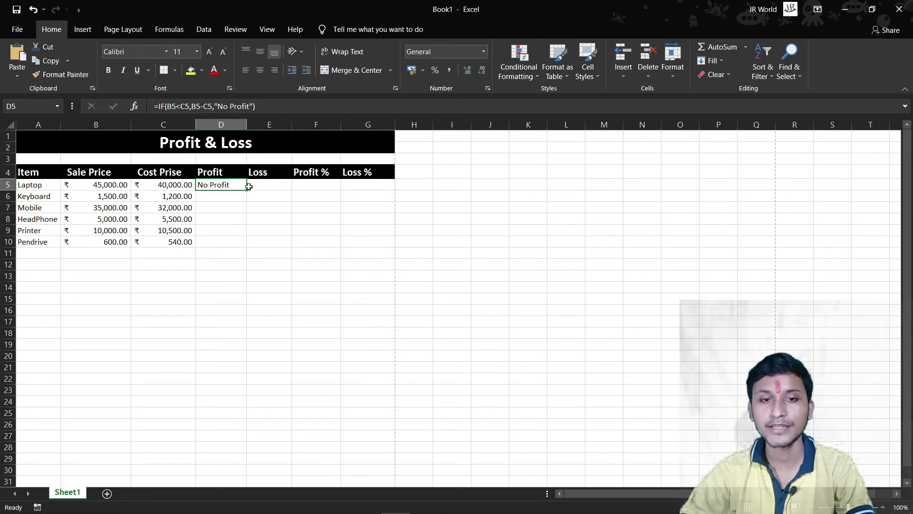
left_click(177, 106)
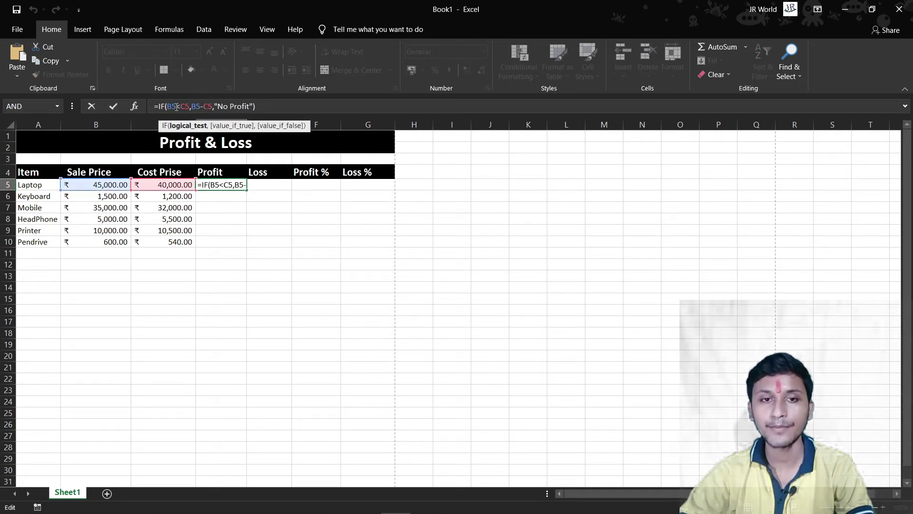
double_click(181, 109)
left_click(182, 107)
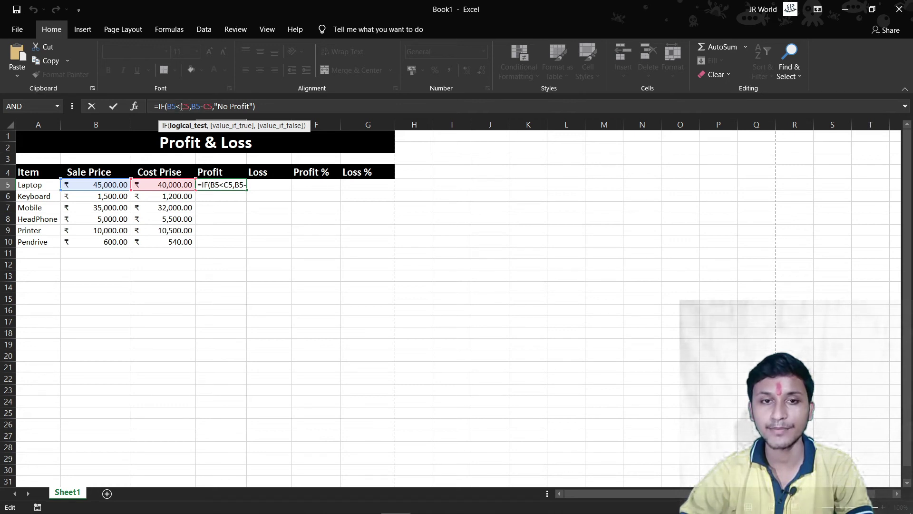
key("BackSpace")
type(">")
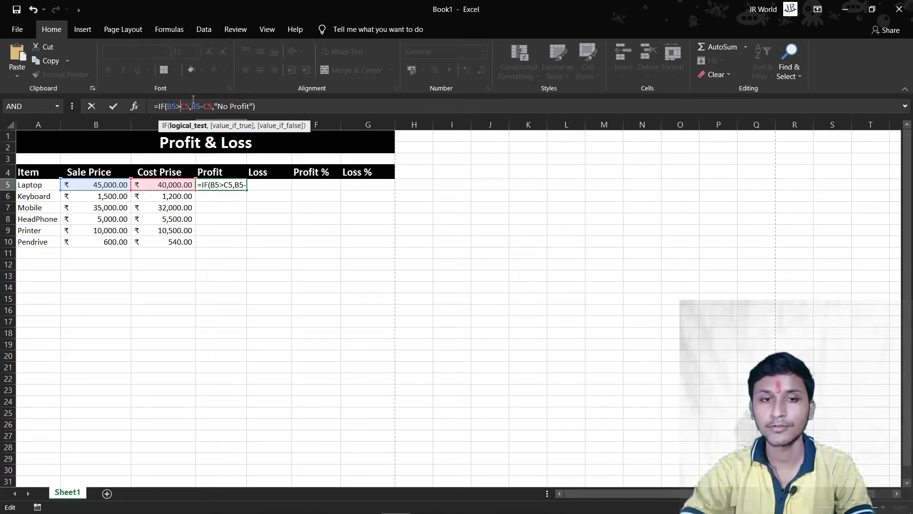
left_click(270, 103)
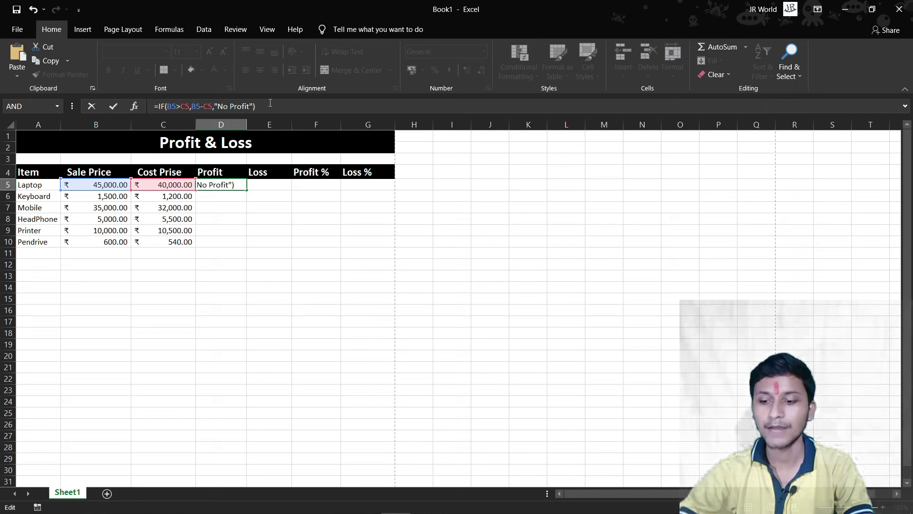
key("Return")
Fill D5's profit formula down to D10, giving 5000, 300, 3000, No Profit, No Profit, 60
left_click(234, 188)
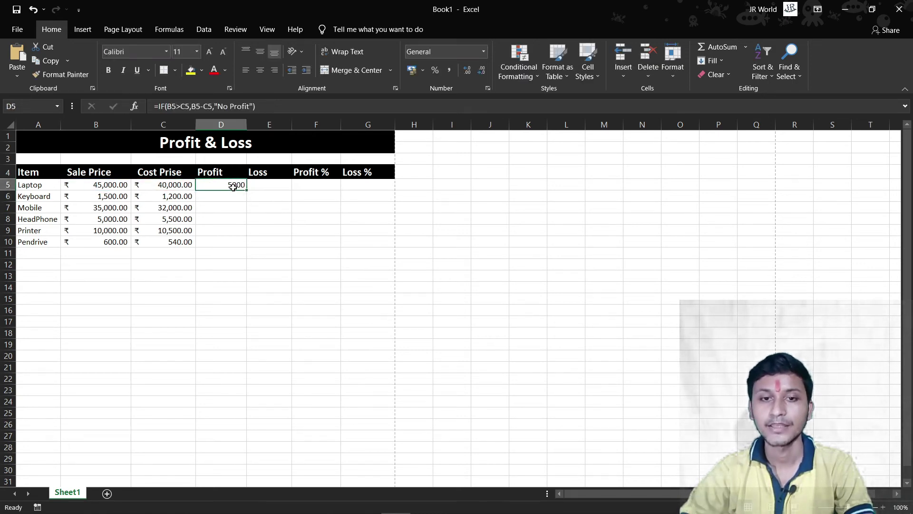
left_click_drag(247, 190, 246, 247)
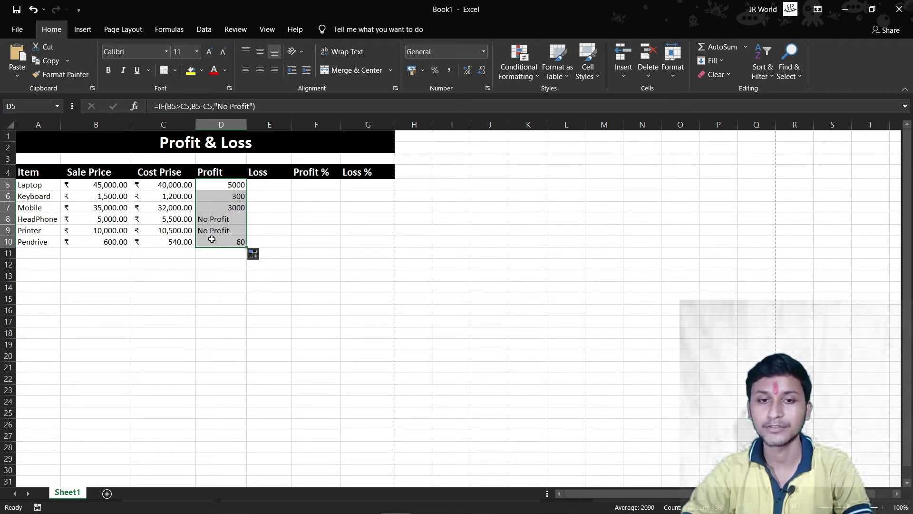
Enter =IF(B5<C5,B5-C5,"No Loss") in E5 for the Laptop's loss
left_click(268, 192)
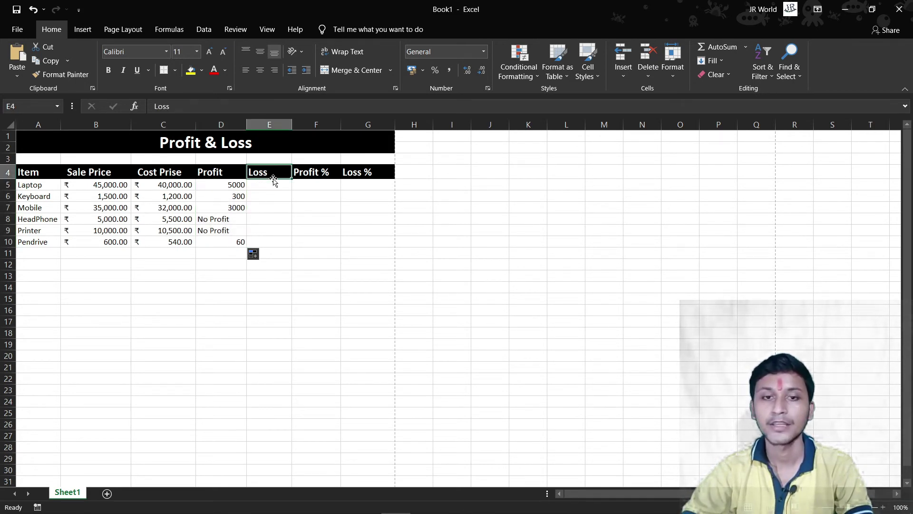
left_click(266, 186)
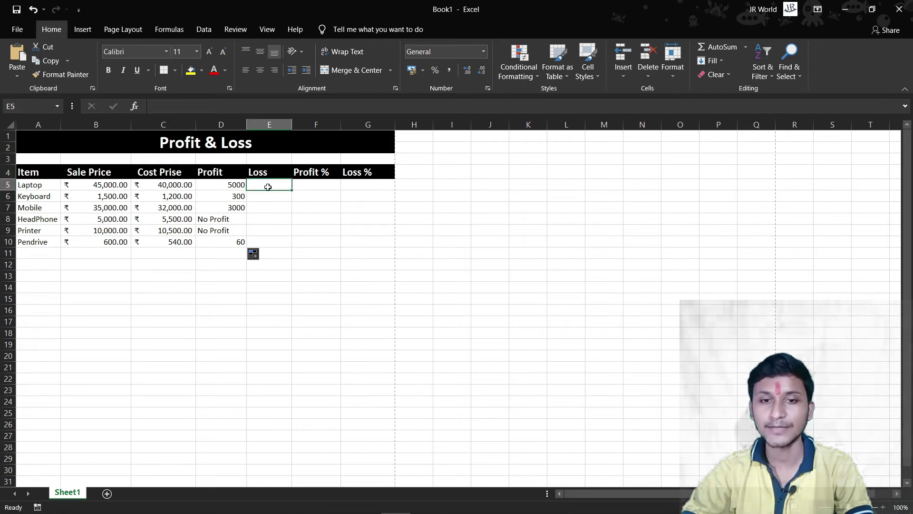
type("=")
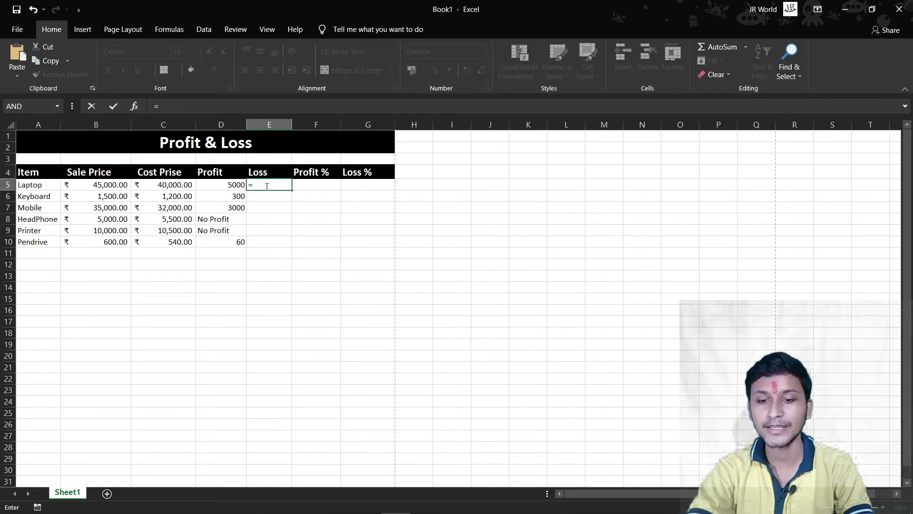
type("IF9")
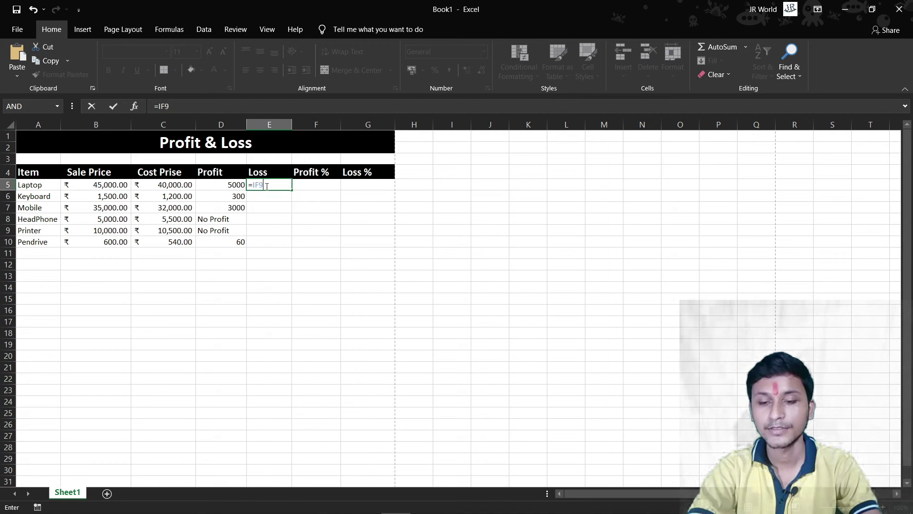
key("BackSpace")
key("BackSpace")
type("f(")
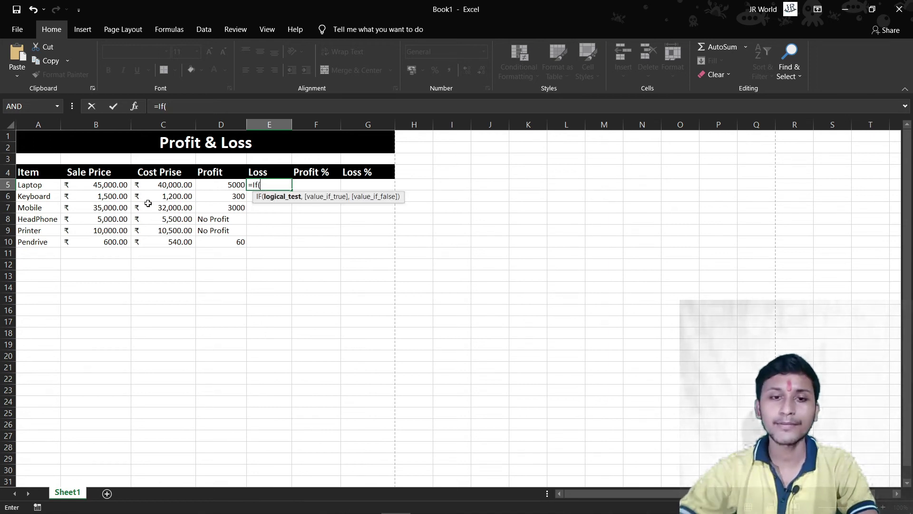
left_click(95, 187)
type("<")
left_click(158, 186)
type(",")
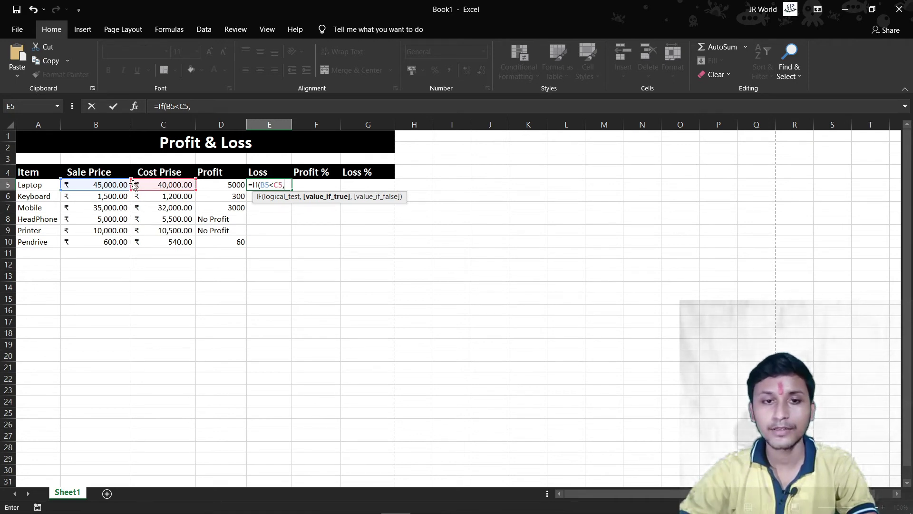
left_click(104, 186)
type("-")
left_click(173, 185)
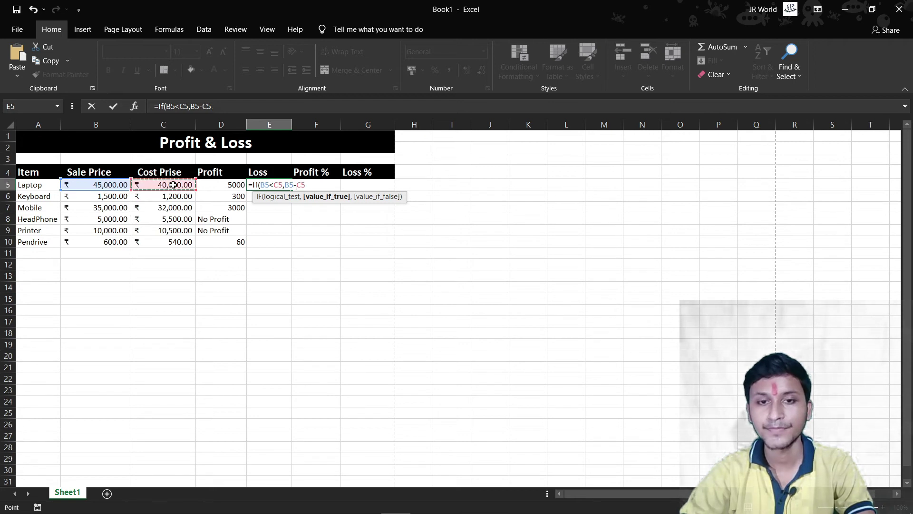
type(",")
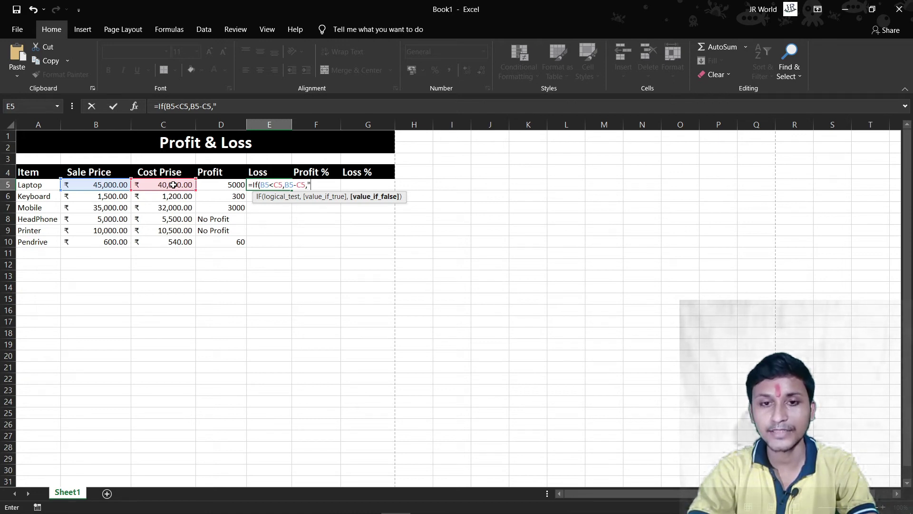
type("Loss")
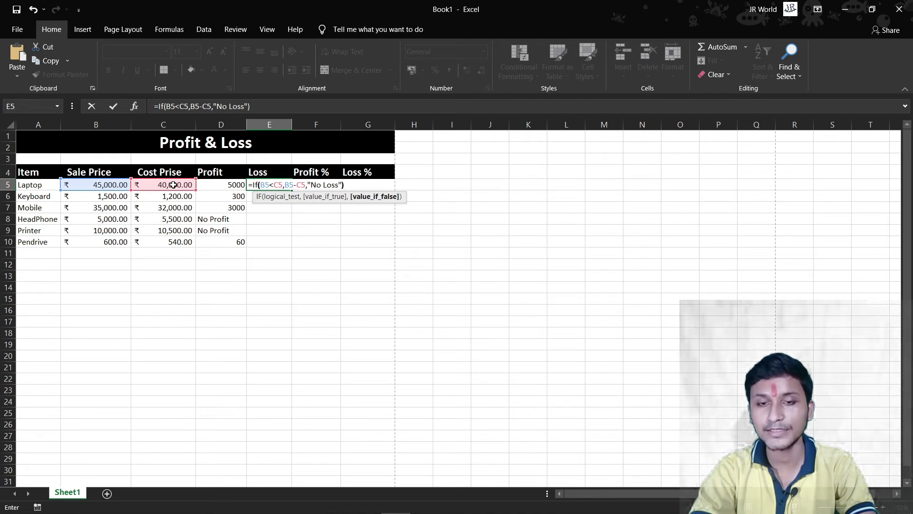
key("Return")
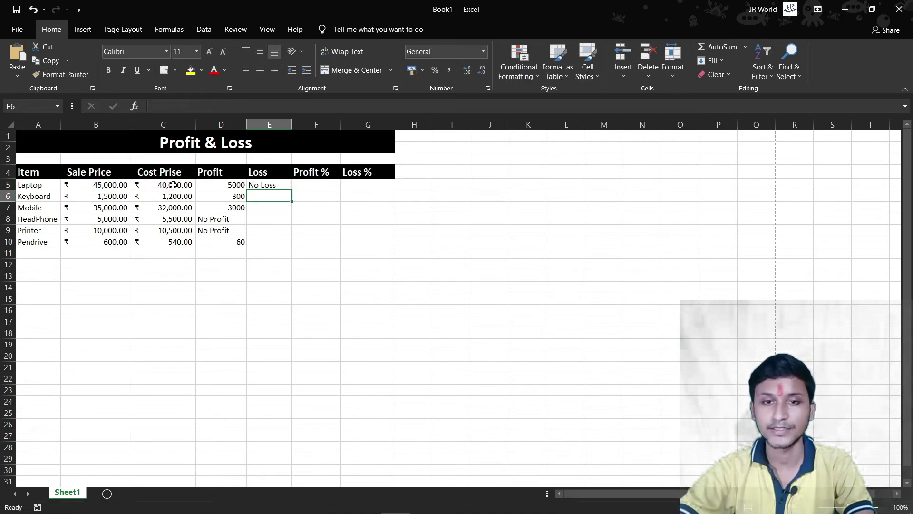
Fill the Loss formula down to E10, showing -500 for HeadPhone and Printer
left_click(283, 184)
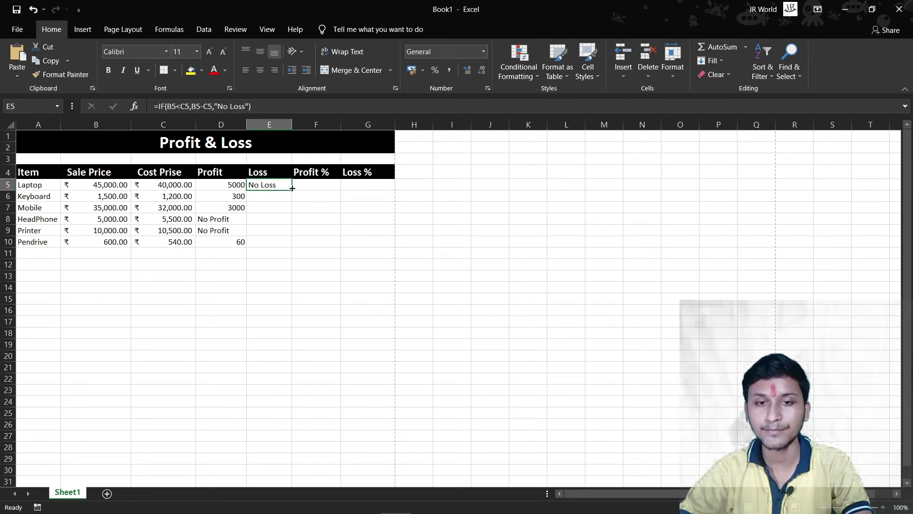
left_click_drag(293, 189, 285, 247)
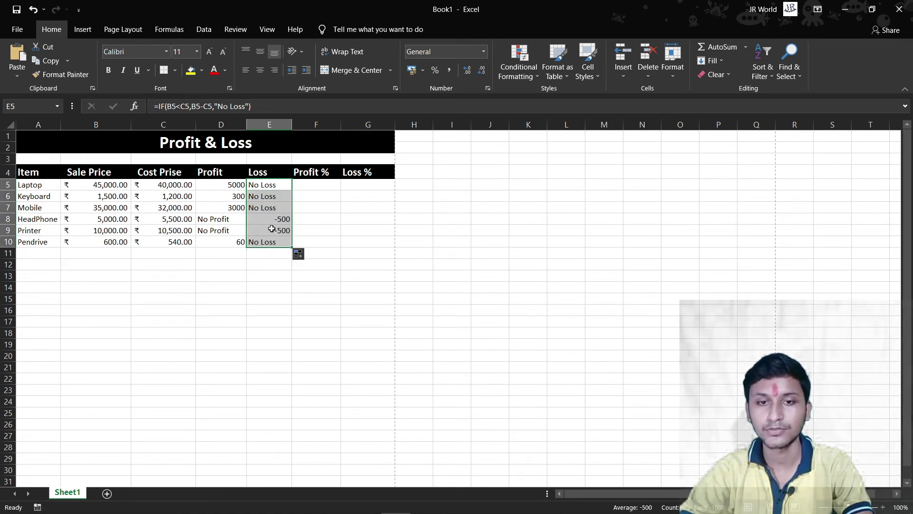
left_click(316, 185)
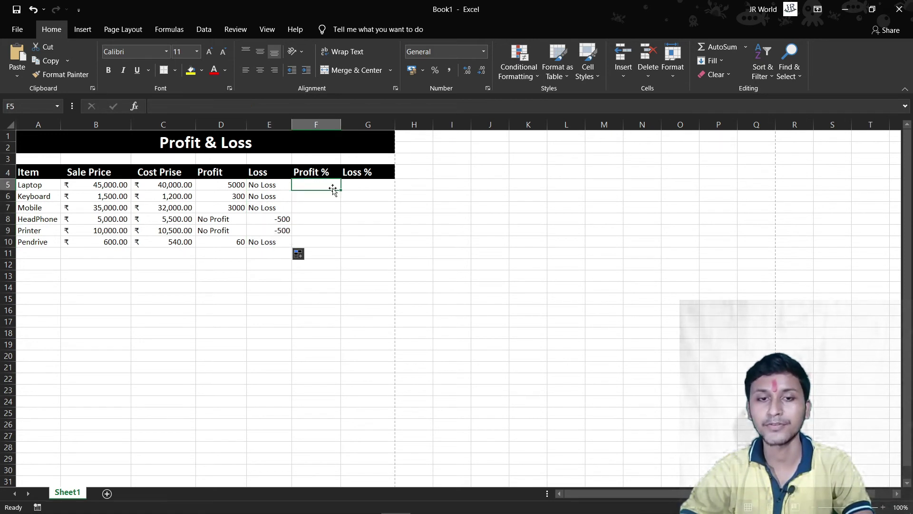
Enter =(D5/C5*100) in F5 so Laptop's Profit % shows 12.50
type("=(")
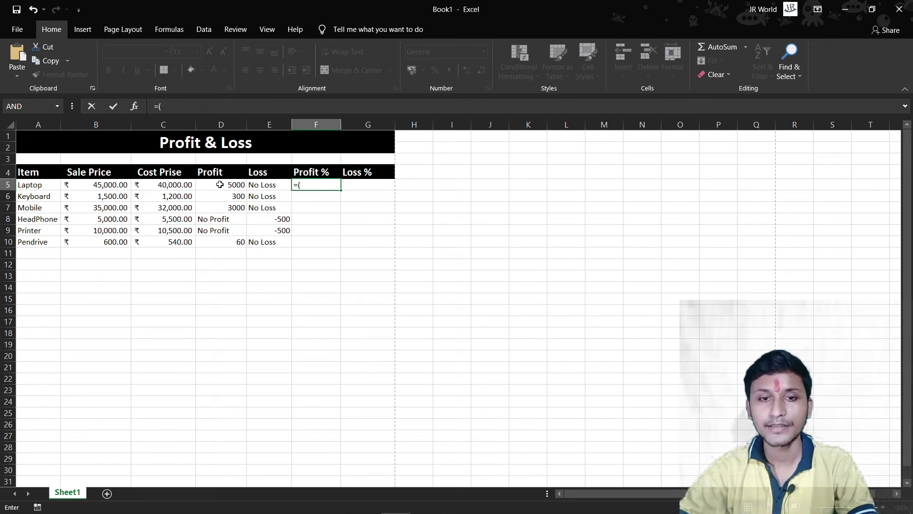
left_click(226, 184)
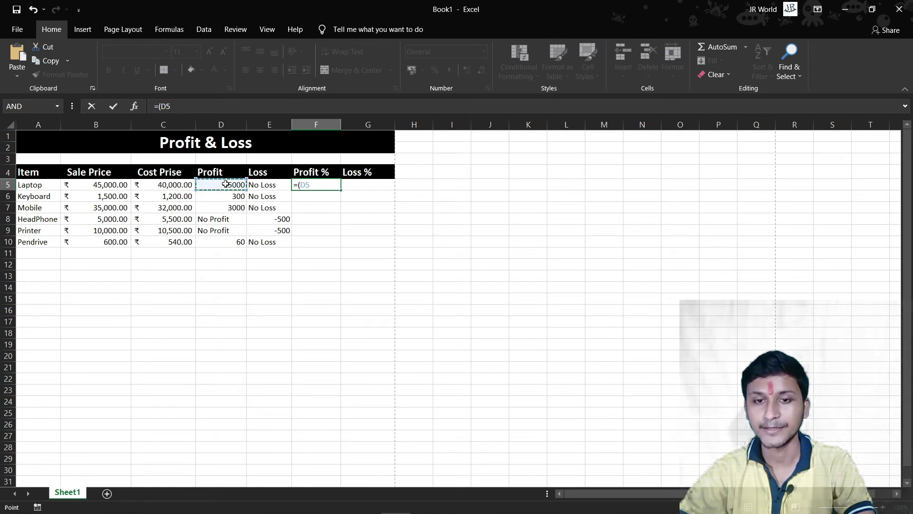
type("/")
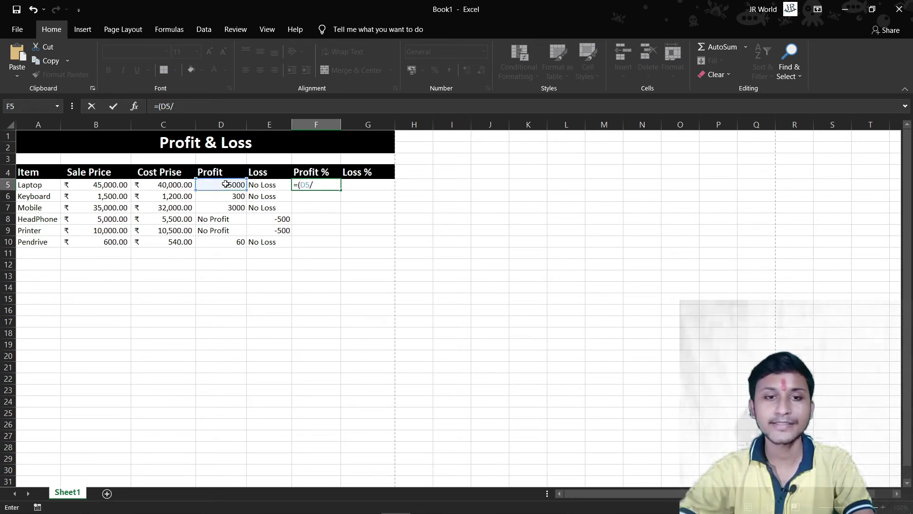
left_click(173, 188)
type("*100")
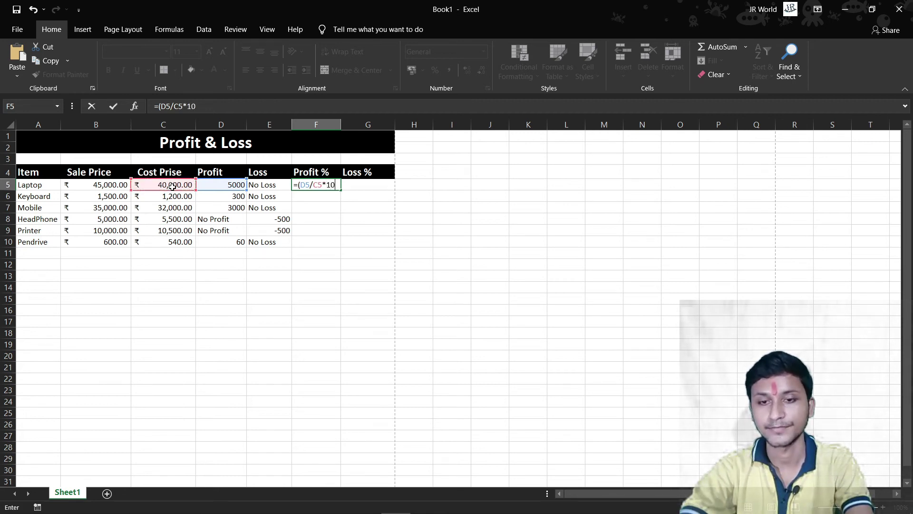
type(")")
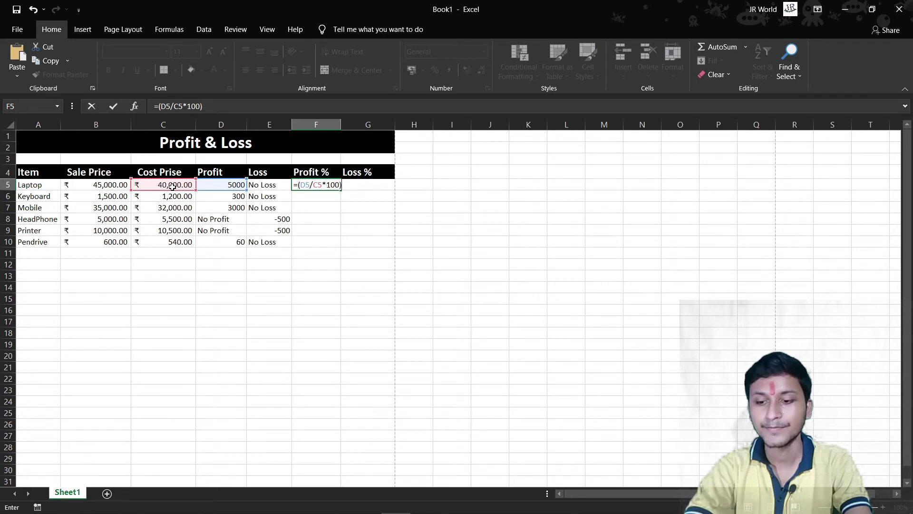
key("Return")
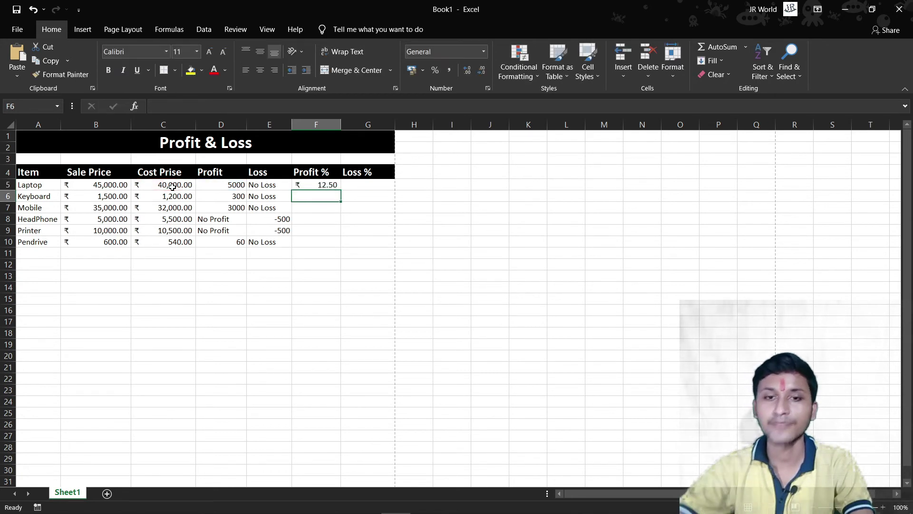
left_click(315, 126)
Apply Percent Style to the Profit % column, making F5 read 1250%
left_click(436, 70)
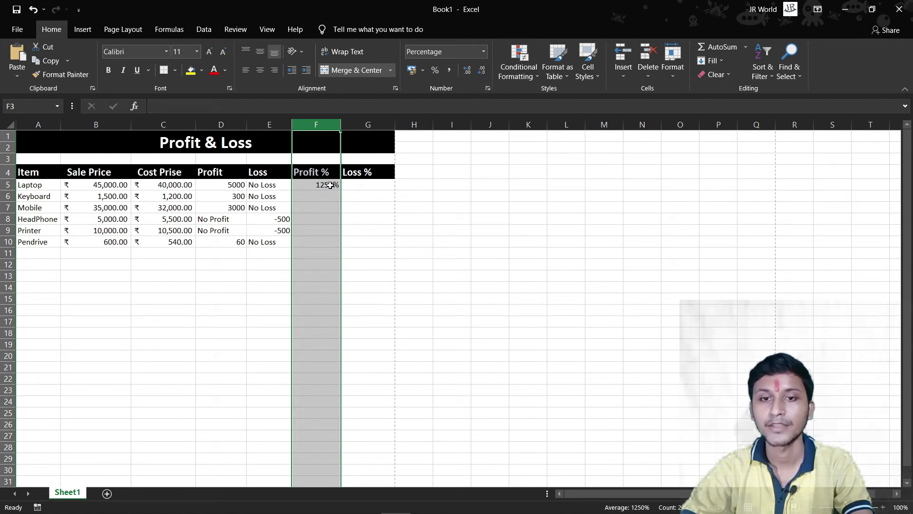
left_click(325, 186)
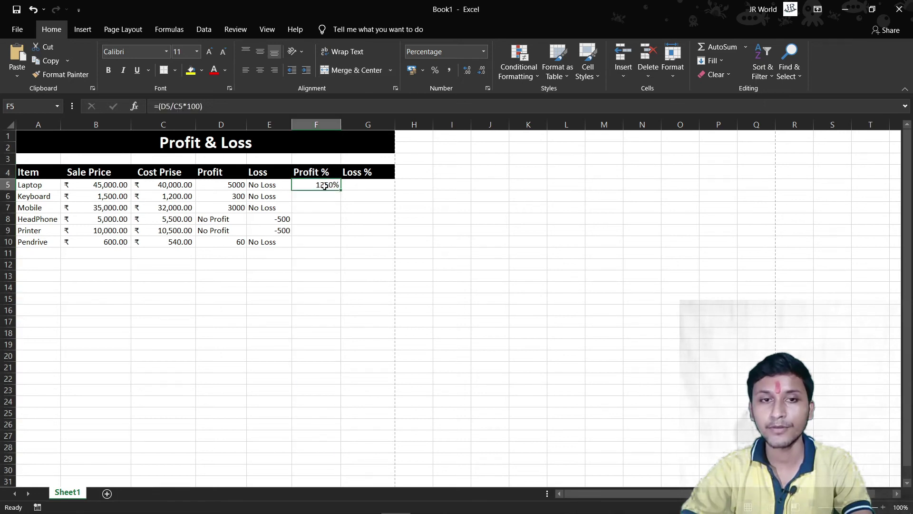
left_click(200, 107)
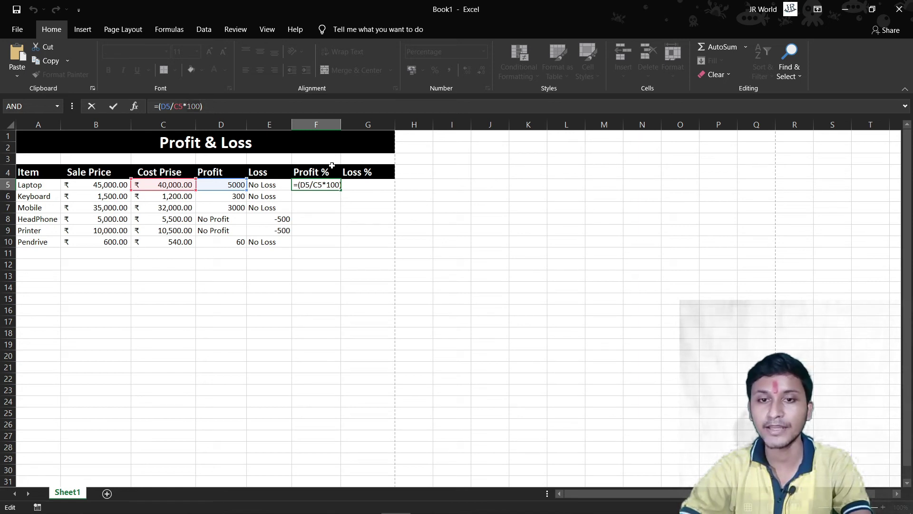
Clear the circular-reference error by restoring F5's formula to =(D5/C5*100)
left_click(320, 125)
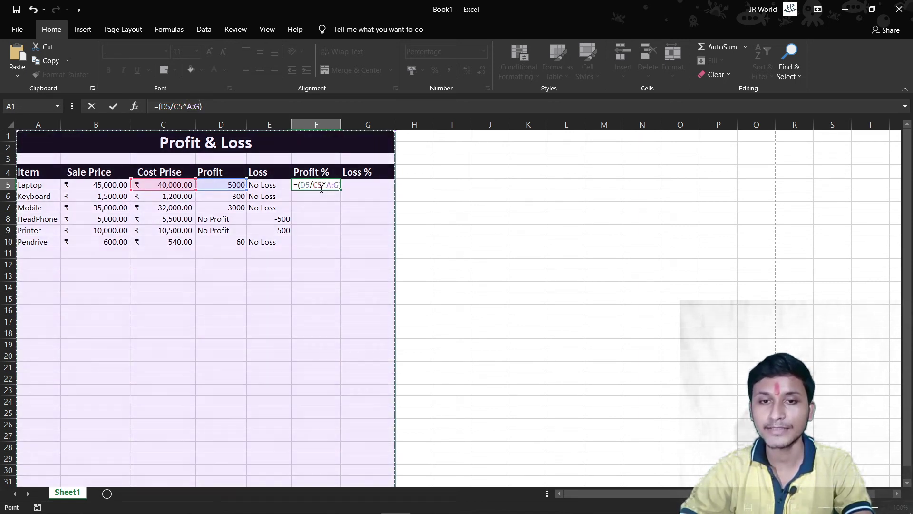
left_click(312, 218)
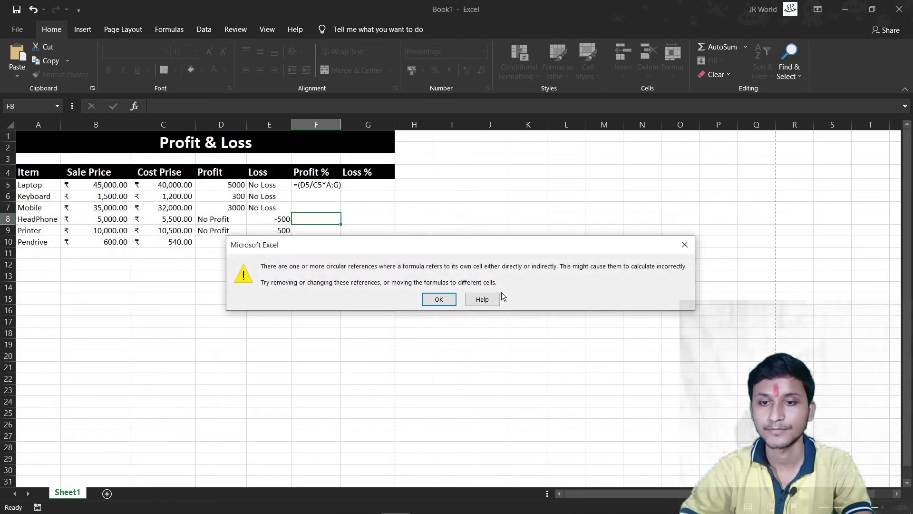
left_click(690, 251)
left_click(315, 125)
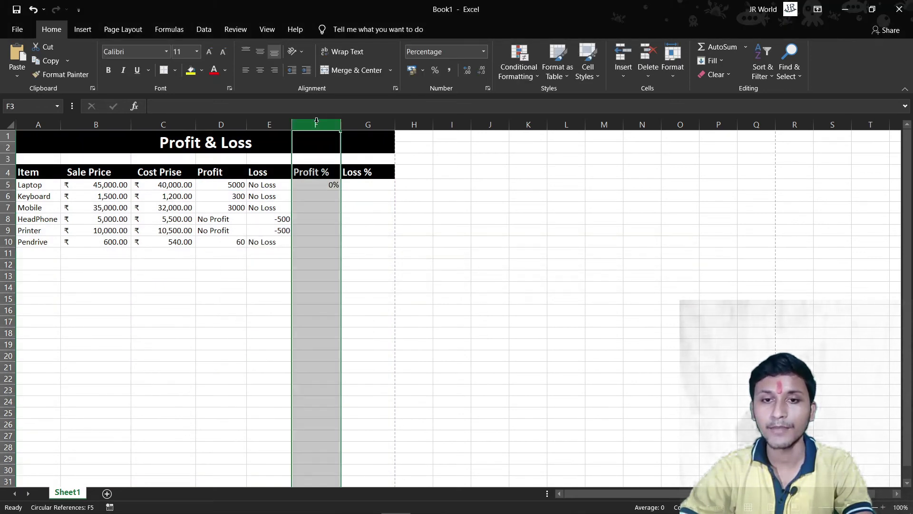
left_click(322, 188)
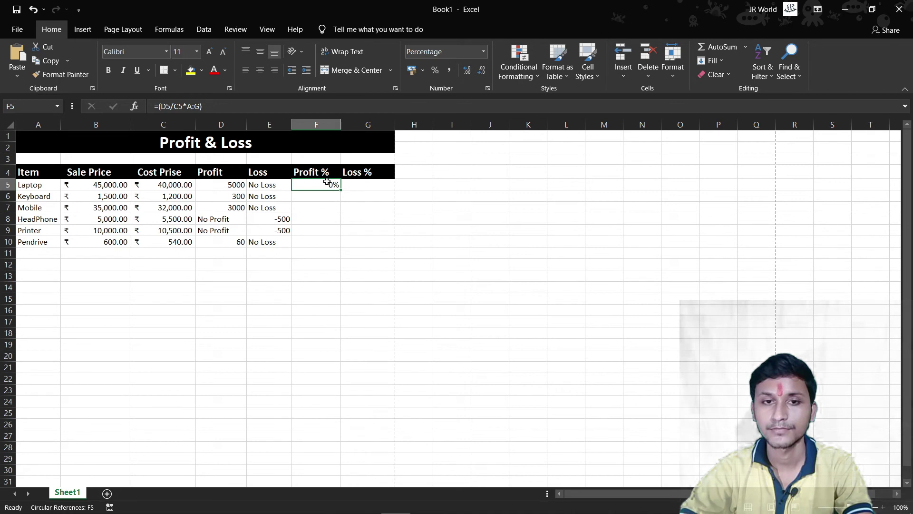
double_click(328, 183)
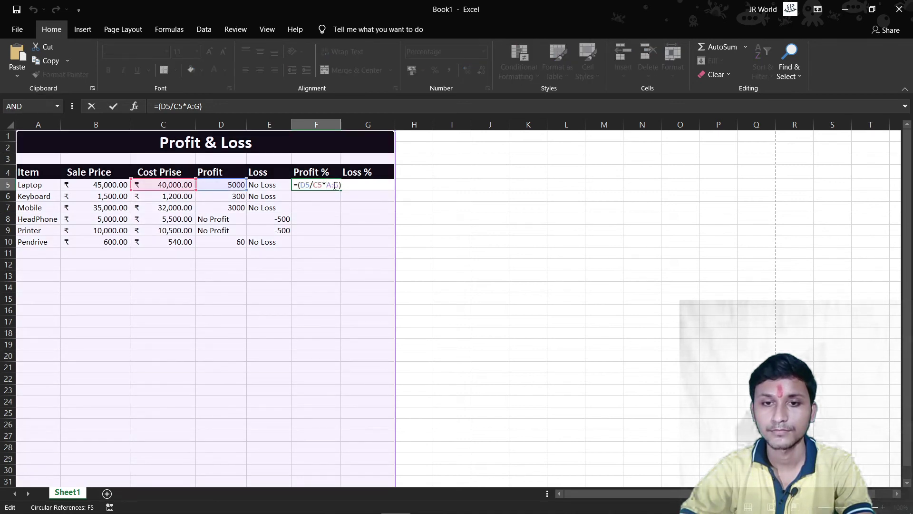
left_click_drag(338, 184, 328, 184)
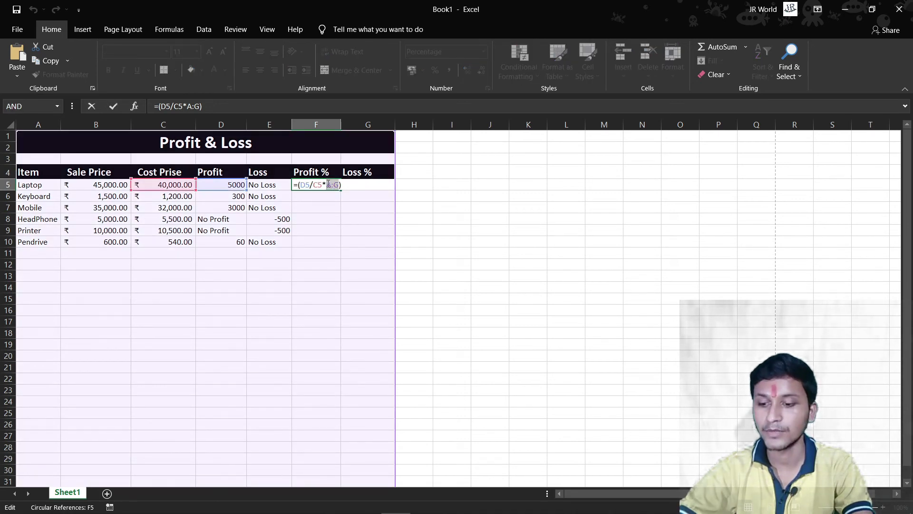
type("100")
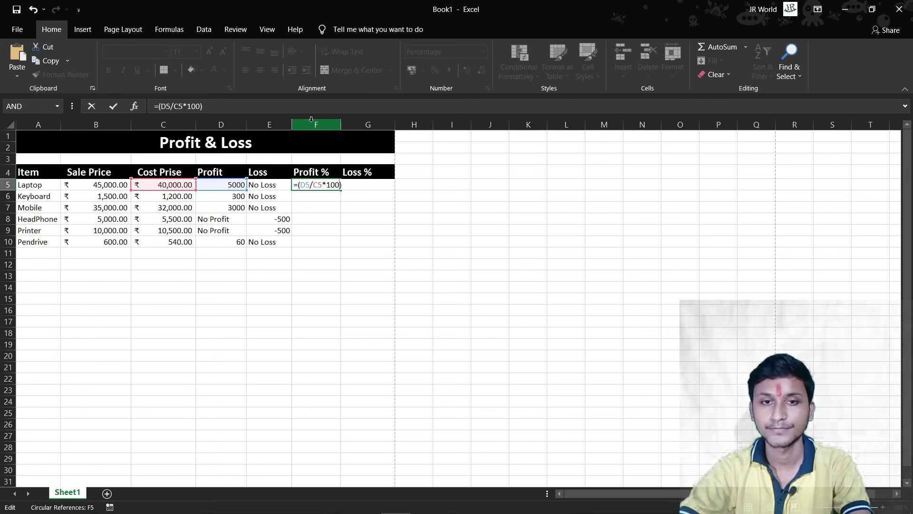
key("Return")
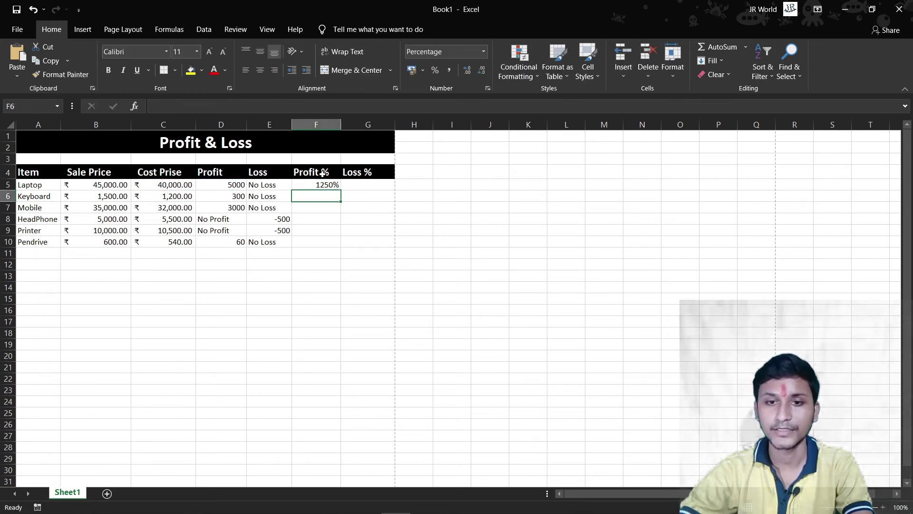
Set column F to General format and fill the Profit % formula down to F10
left_click(325, 125)
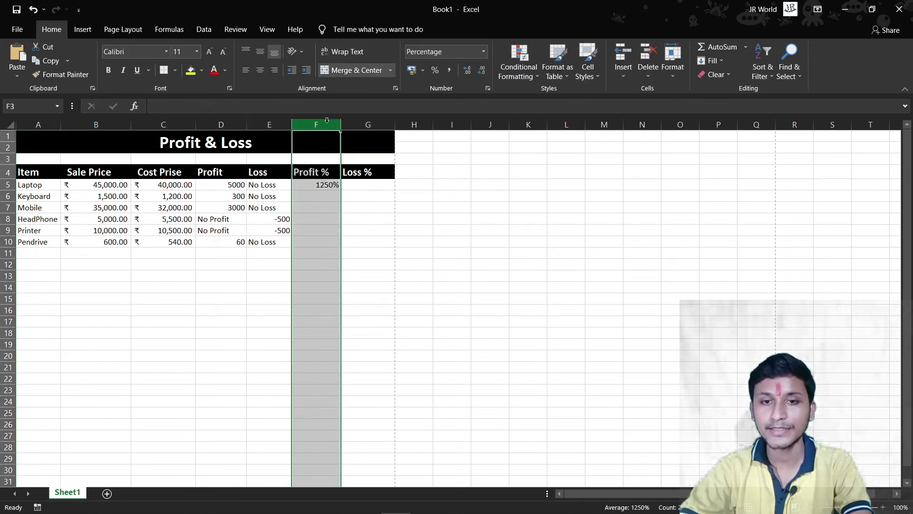
left_click(485, 52)
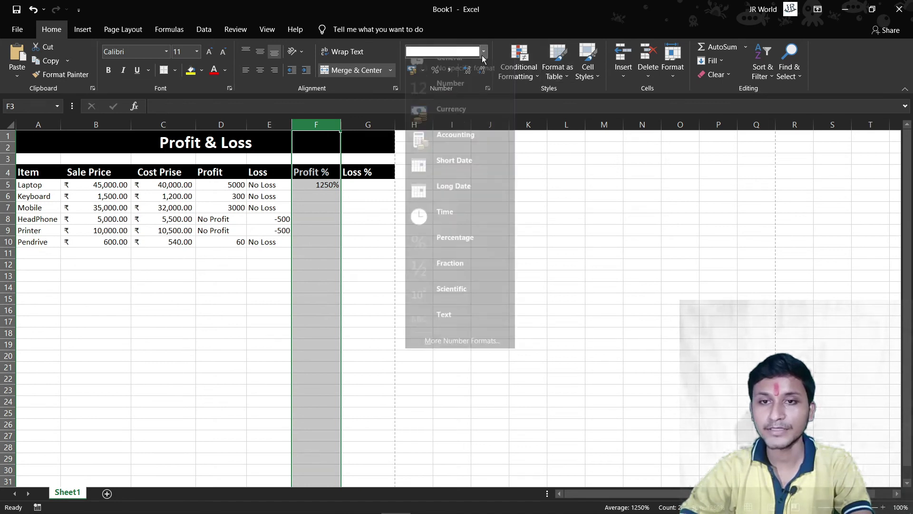
left_click(460, 71)
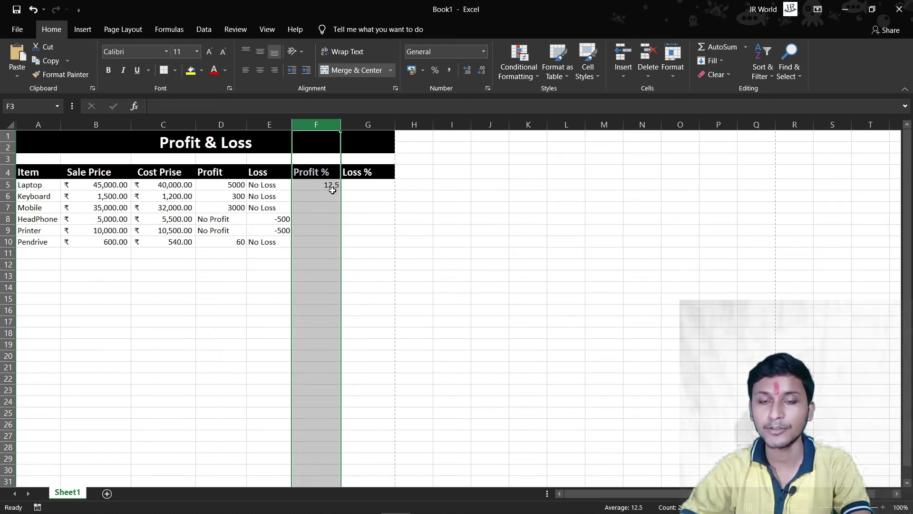
left_click(332, 189)
left_click_drag(340, 189, 331, 249)
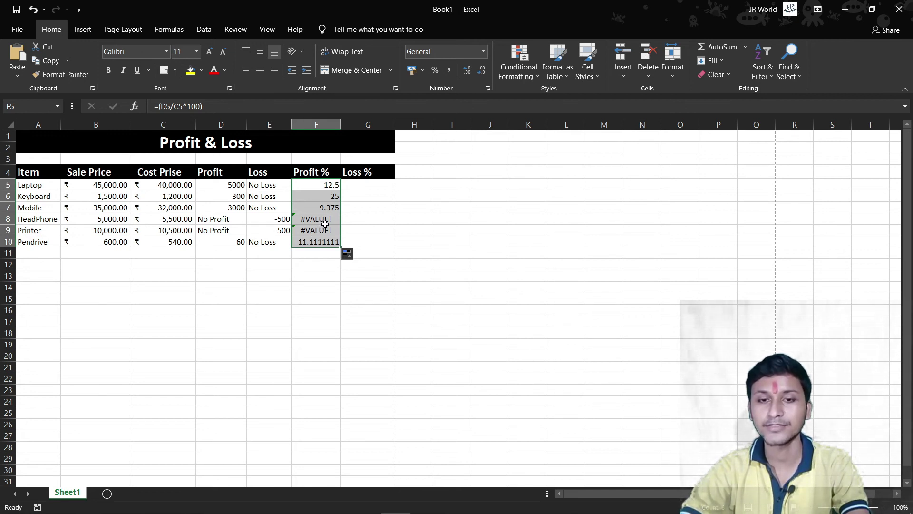
Enter the Loss % formula =(E5/C5*100) in G5 and fill it down to G10
left_click(374, 184)
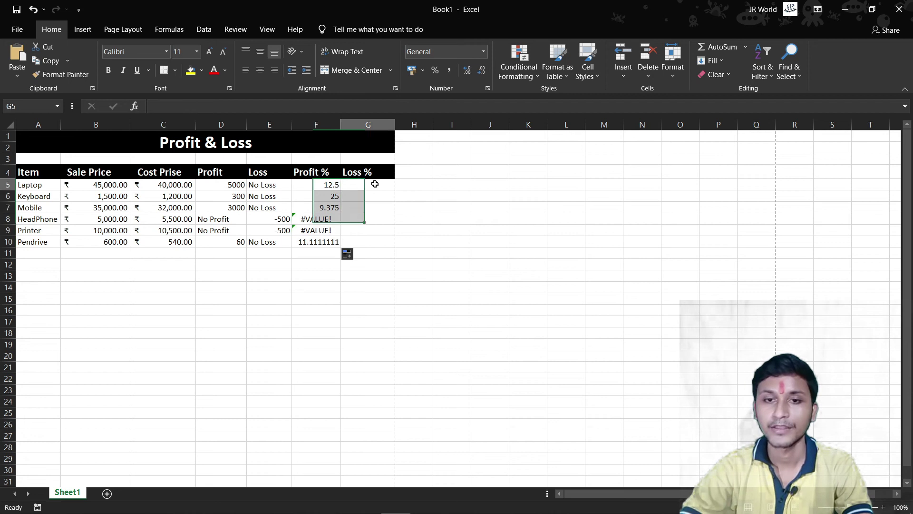
type("=(")
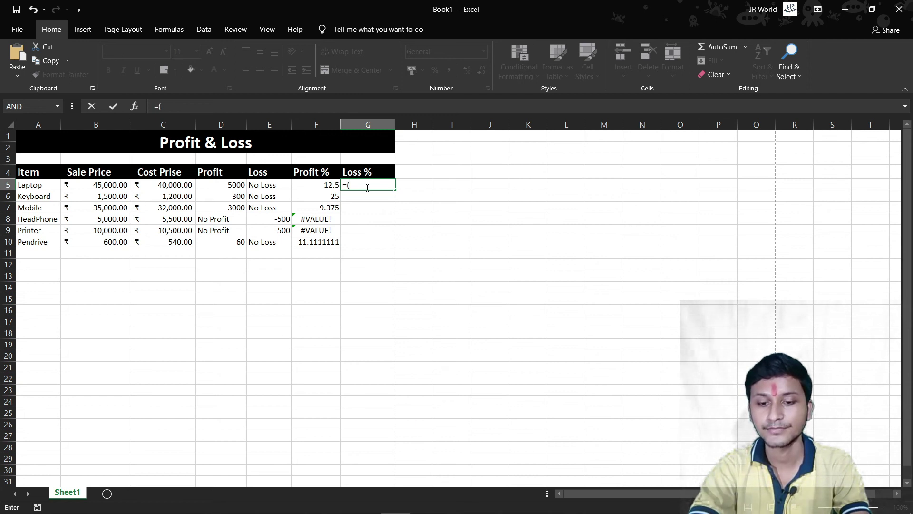
left_click(267, 188)
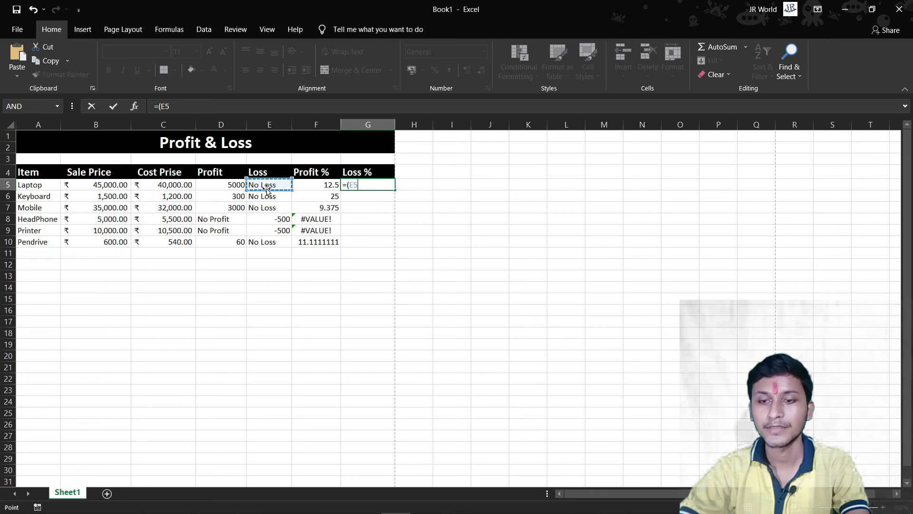
type("/")
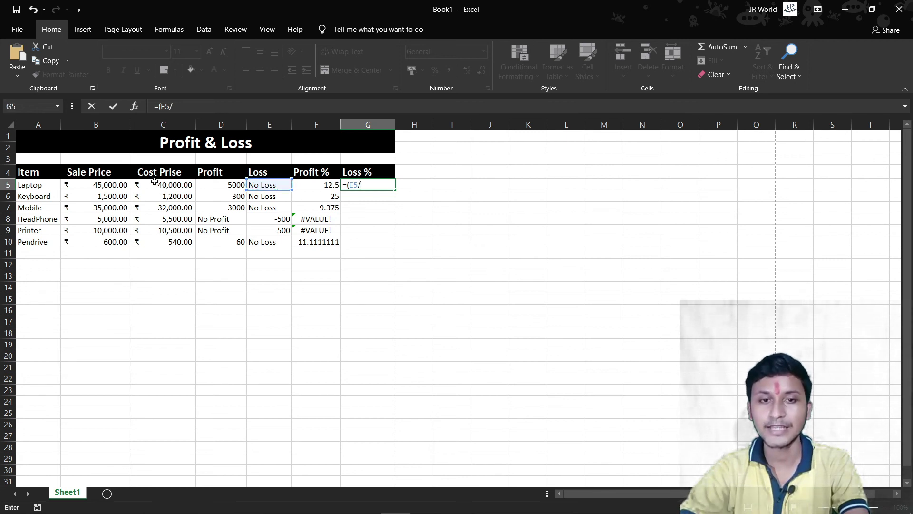
left_click(166, 184)
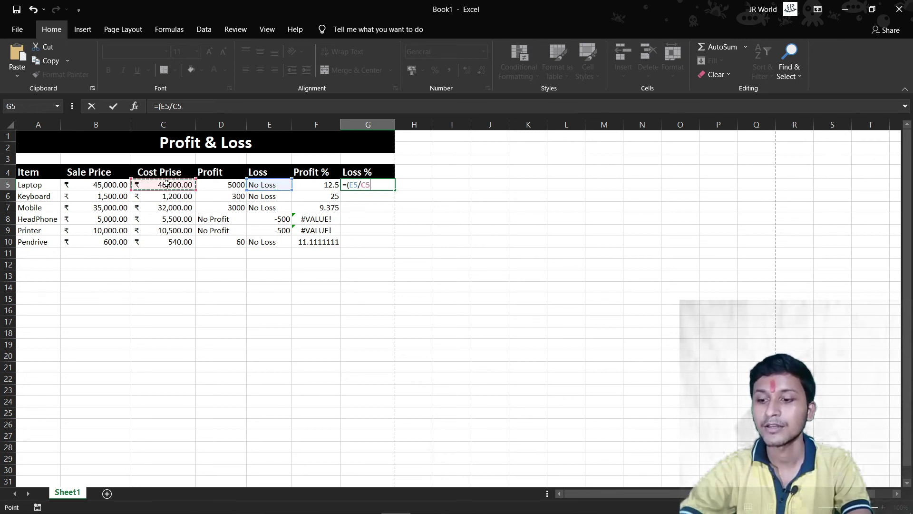
type("*")
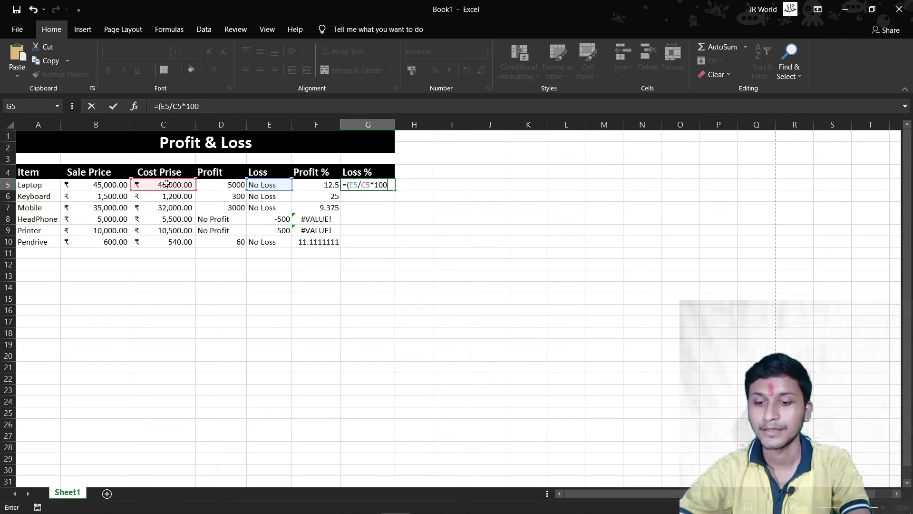
key("Return")
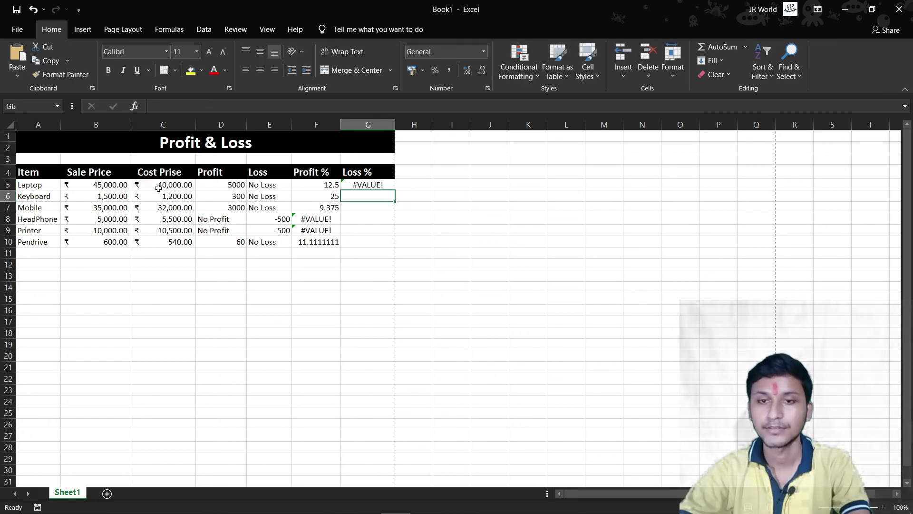
left_click(376, 185)
left_click_drag(396, 190, 352, 242)
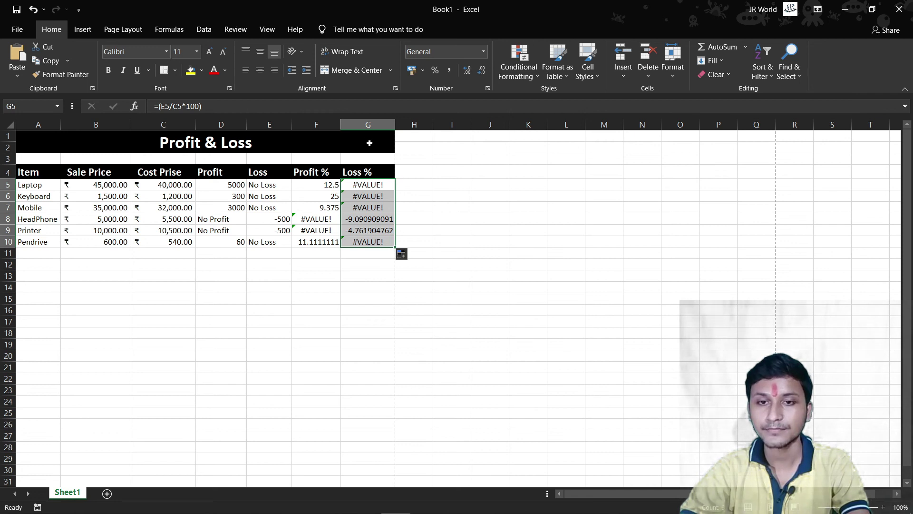
left_click(368, 125)
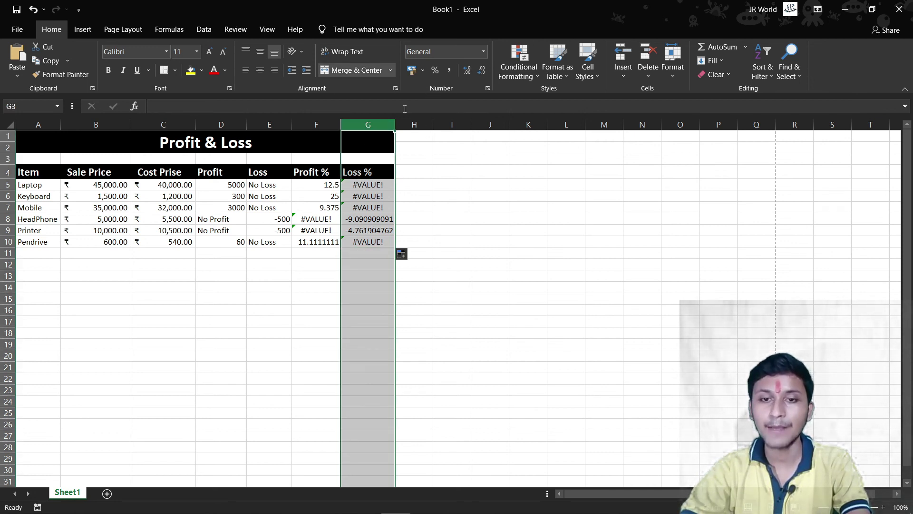
Apply Percent Style to both the Profit % (column F) and Loss % (column G) columns
left_click(319, 125)
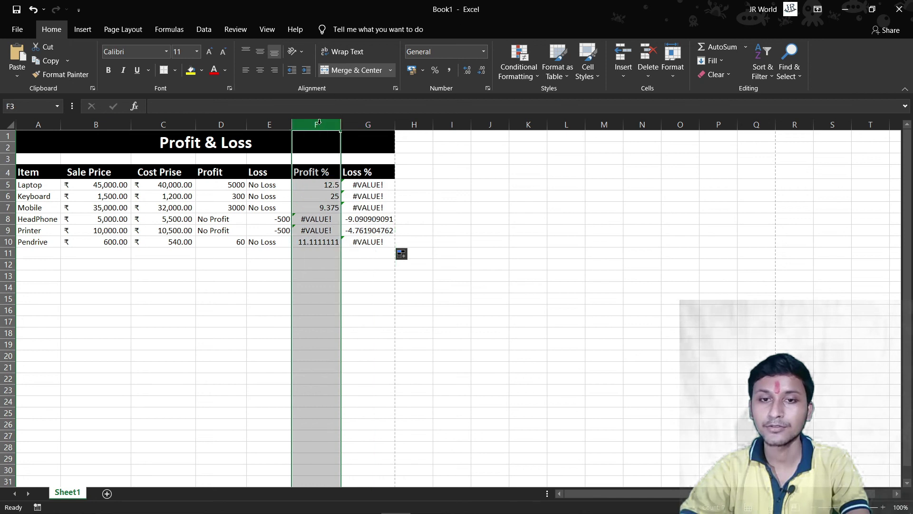
left_click(374, 123)
left_click(316, 125)
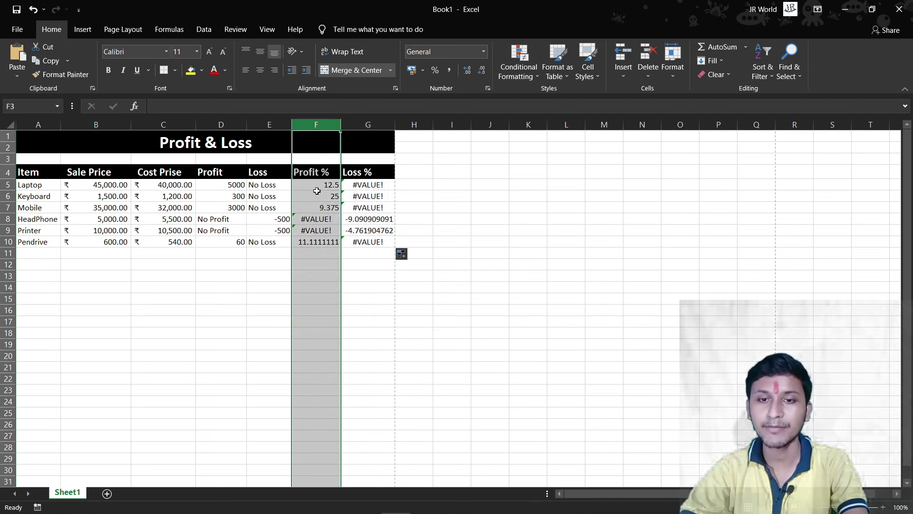
left_click(434, 69)
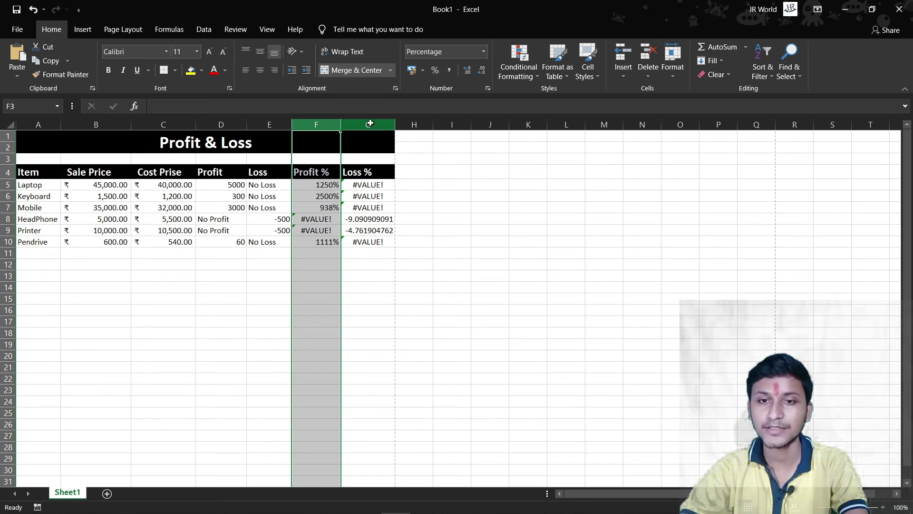
left_click(370, 123)
left_click(437, 72)
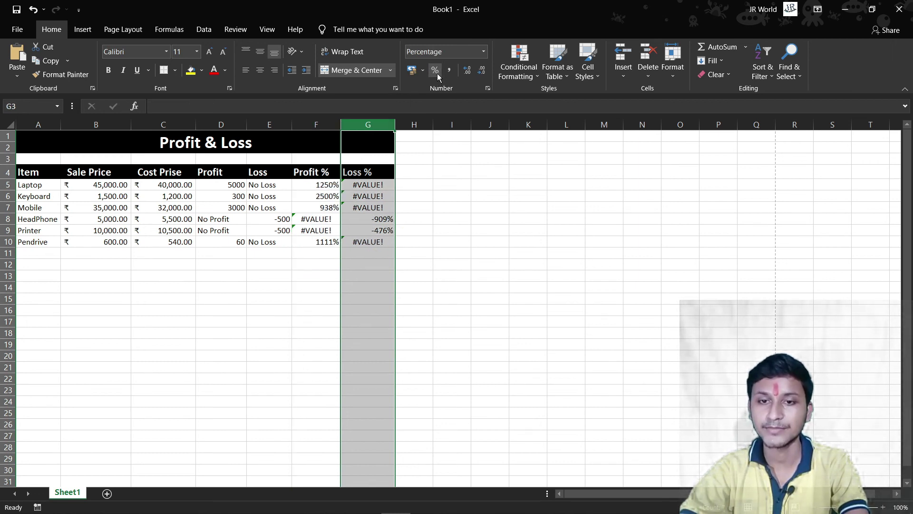
left_click(316, 126)
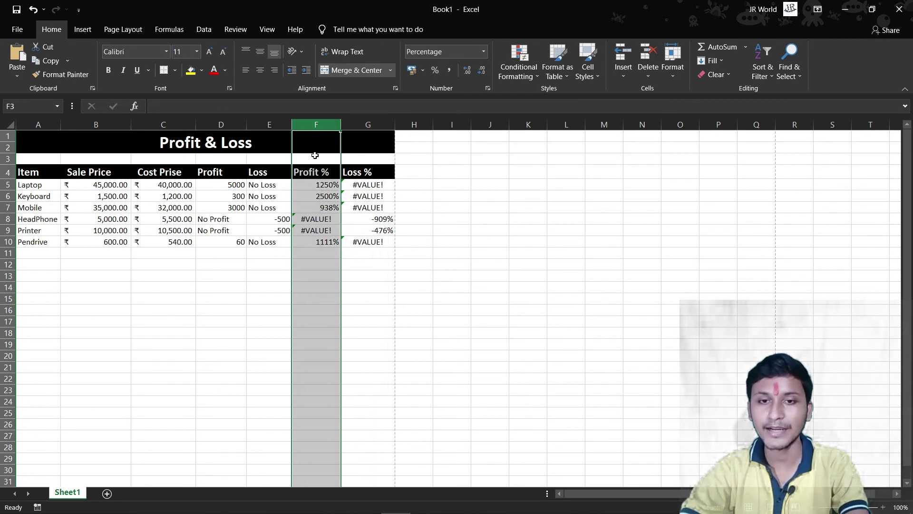
left_click(305, 185)
Remove the *100 from the Profit % formula in F5 and fill it down to F10
left_click(200, 108)
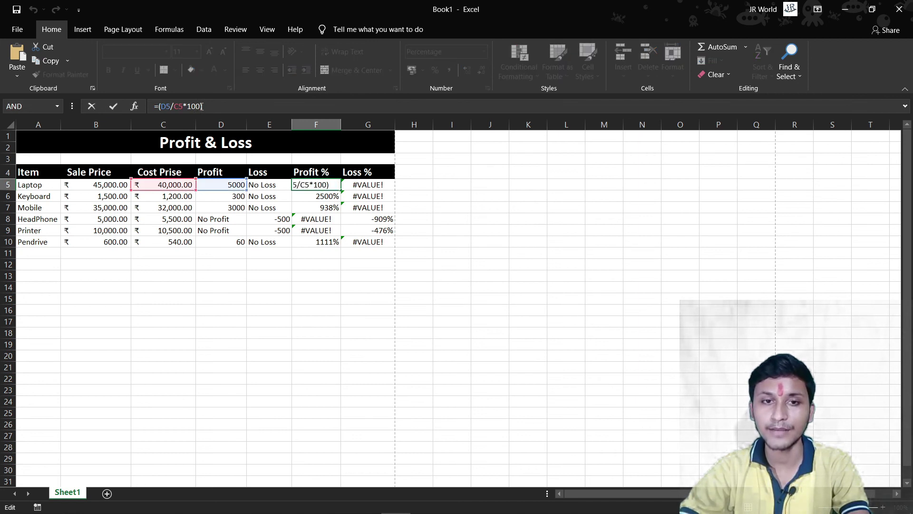
key("BackSpace")
key("BackSpace")
key("BackSpace")
key("BackSpace")
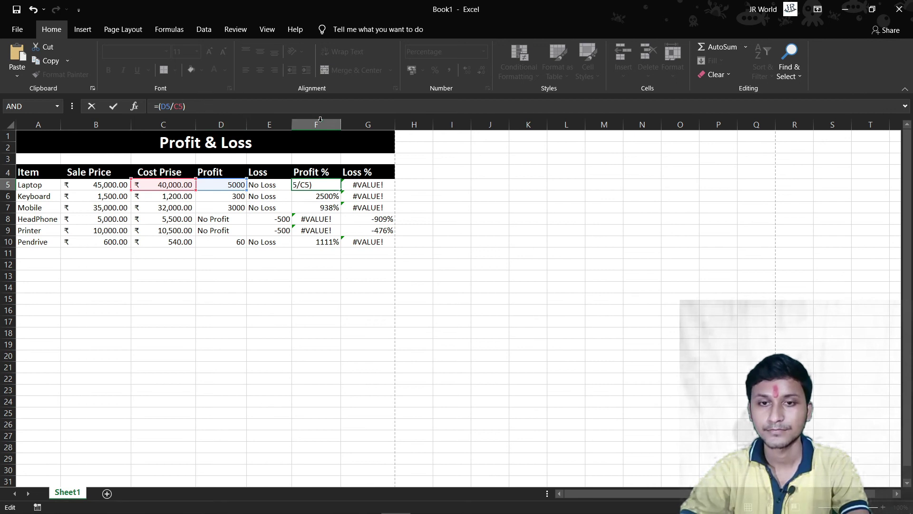
left_click(318, 124)
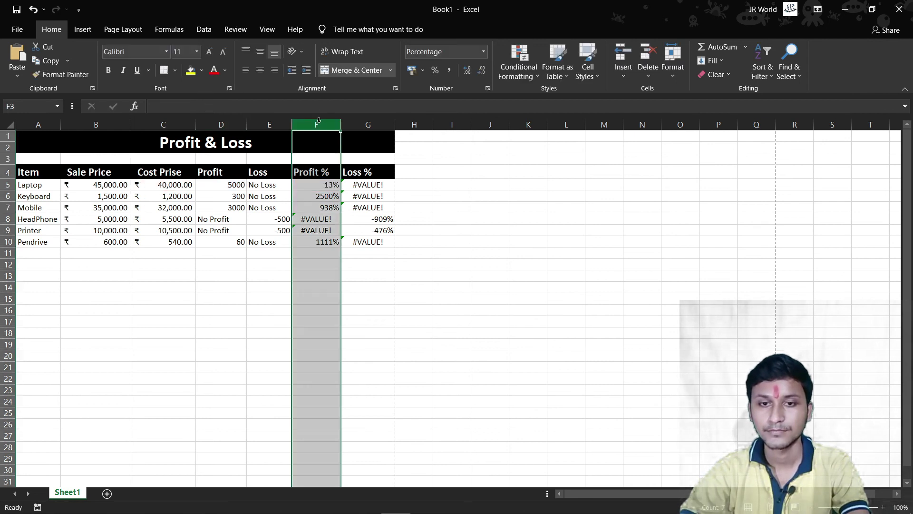
left_click(328, 185)
left_click_drag(340, 191, 335, 249)
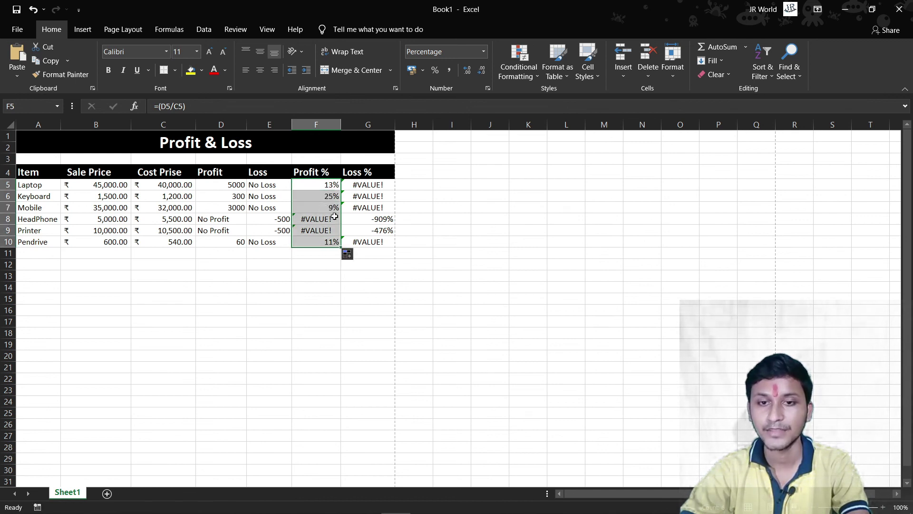
Change the Loss % formula in G5 to =(E5/C5) and fill it down to G10
left_click(374, 186)
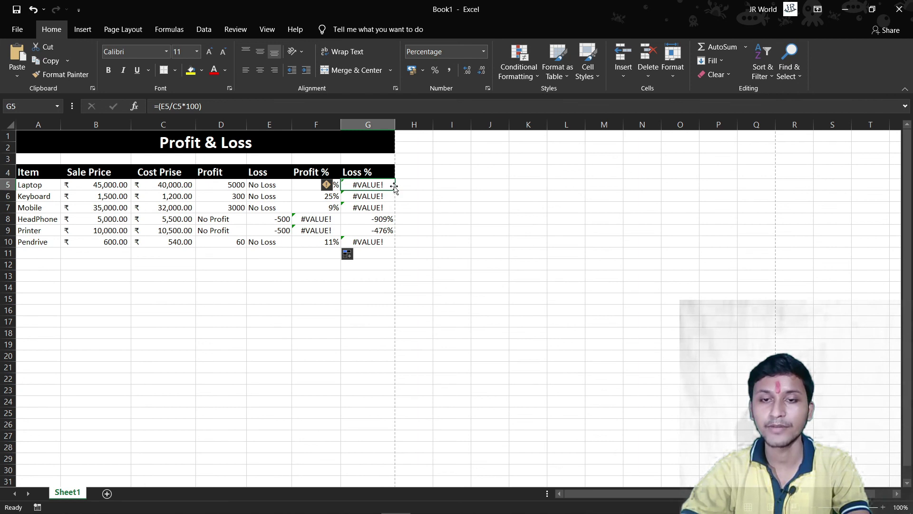
left_click(368, 125)
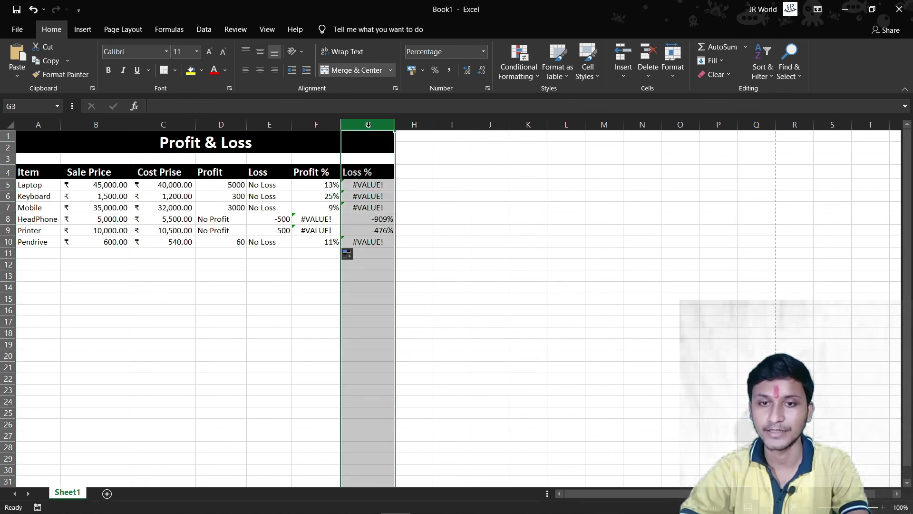
left_click(370, 188)
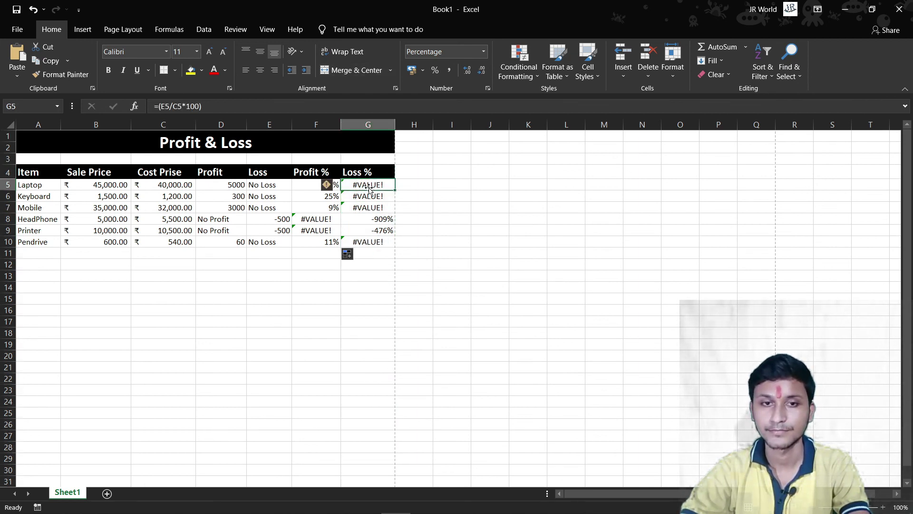
left_click(189, 107)
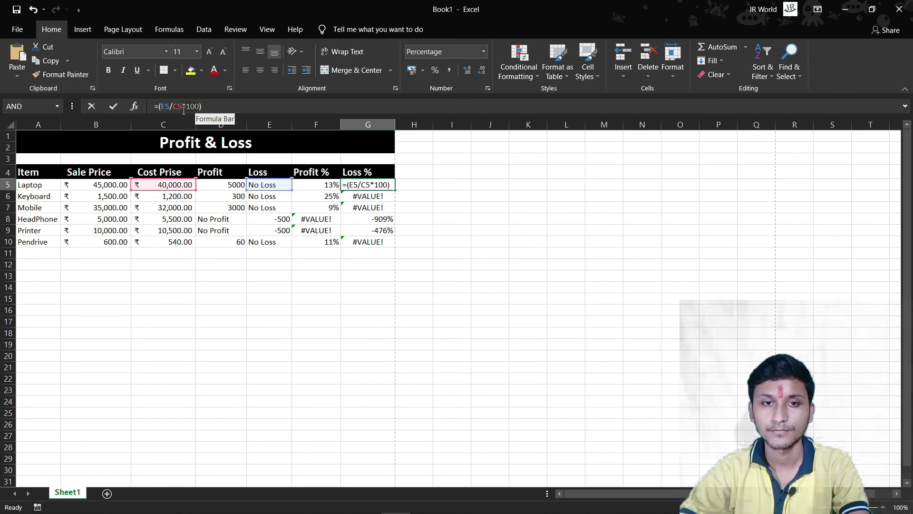
key("Delete")
key("Delete")
key("Delete")
key("Delete")
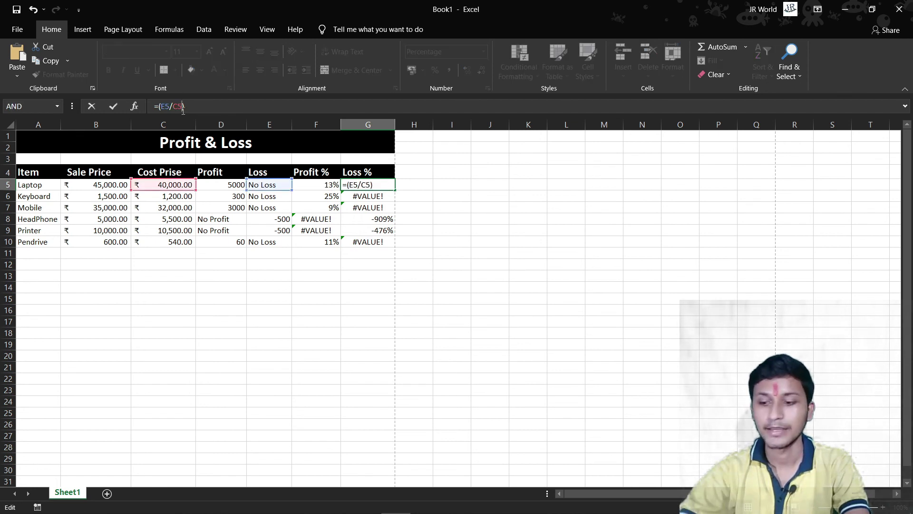
key("Return")
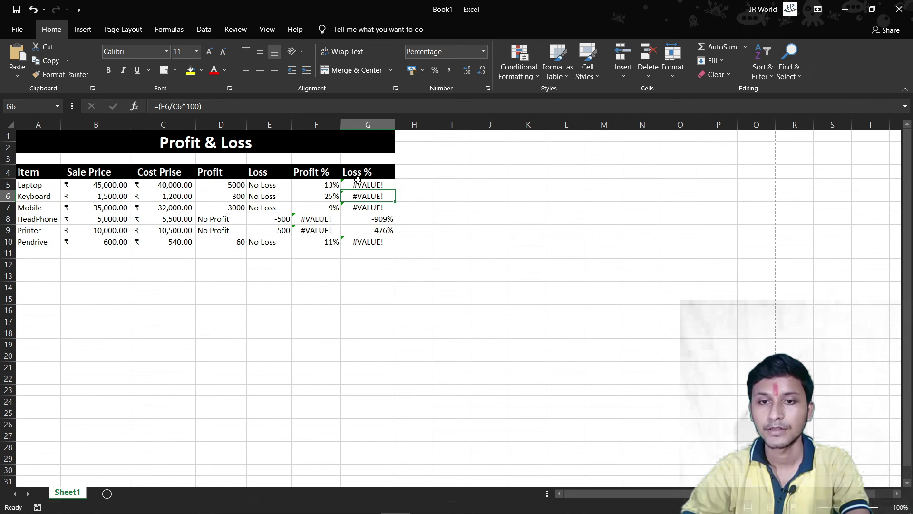
left_click(358, 181)
left_click_drag(396, 192, 394, 245)
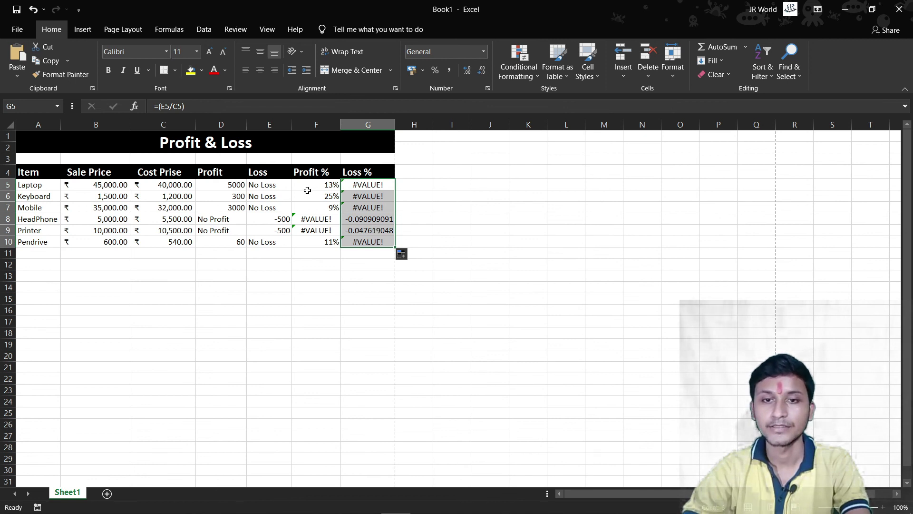
left_click(328, 186)
left_click(316, 124)
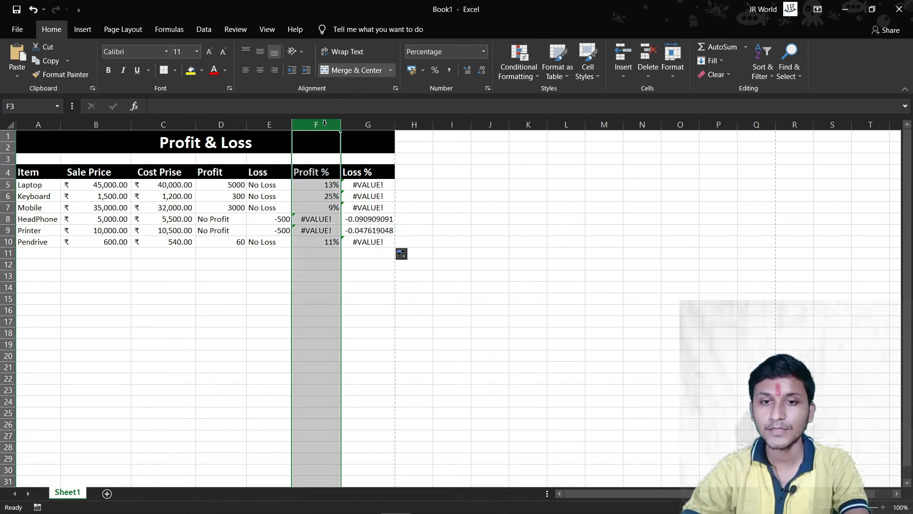
Format the Profit % column as Percentage with 2 decimal places, e.g. 12.50%
left_click(422, 71)
key("Escape")
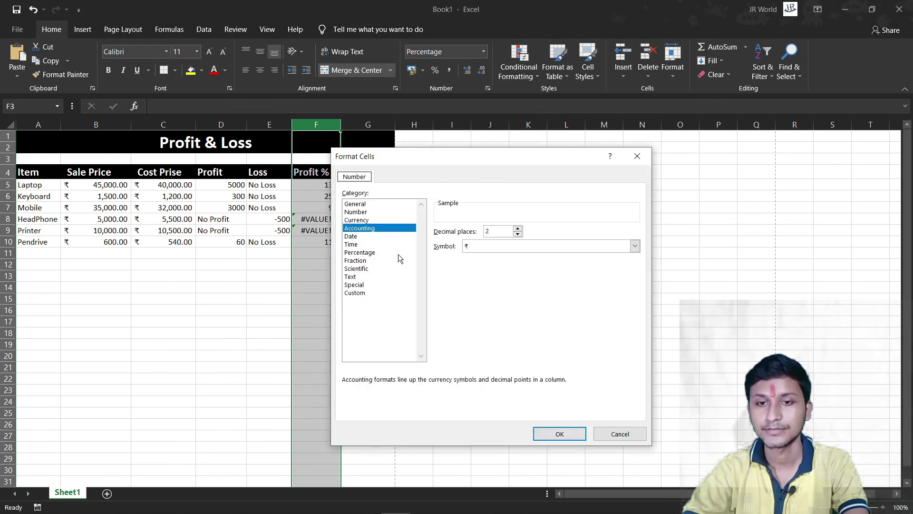
left_click(366, 252)
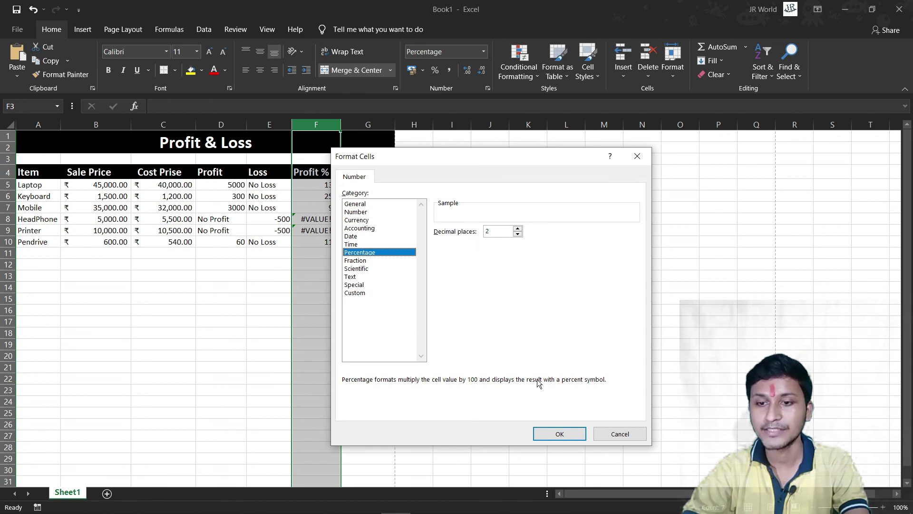
left_click(560, 435)
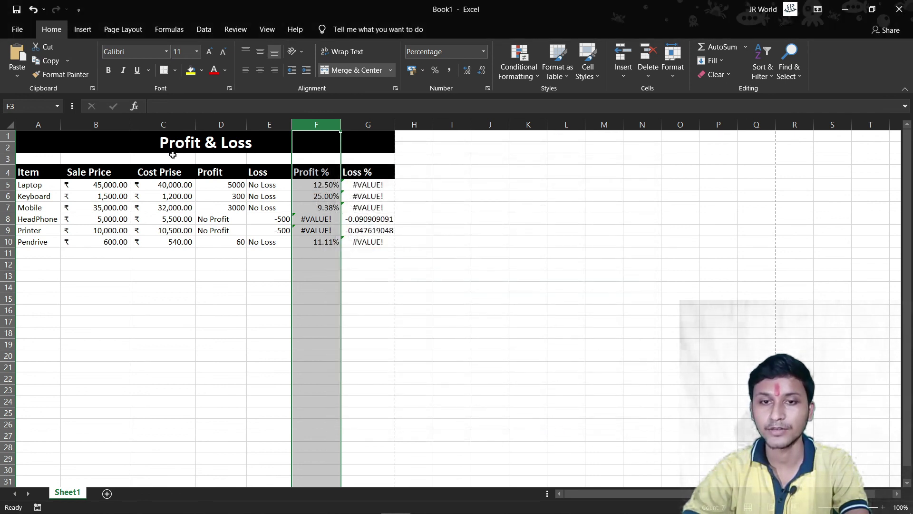
Format the Loss % column as Percentage with 2 decimal places, e.g. -9.09%
left_click(366, 124)
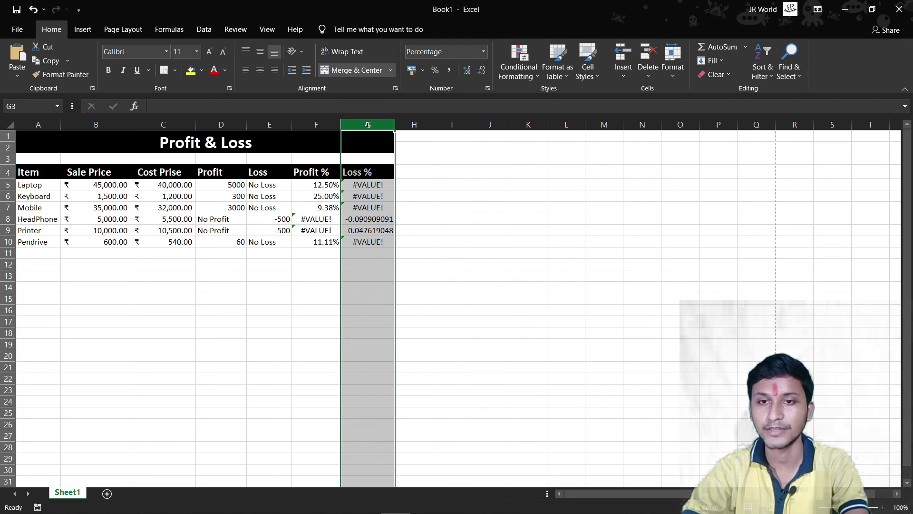
left_click(423, 72)
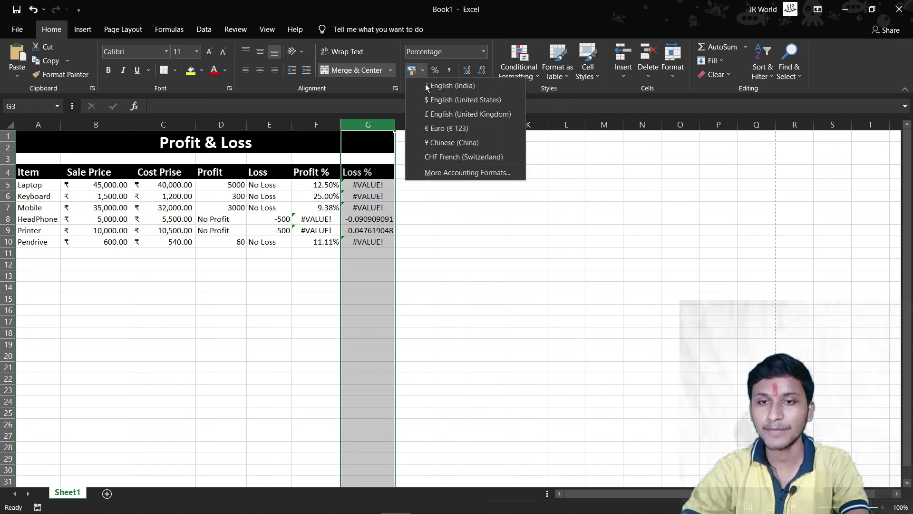
left_click(427, 171)
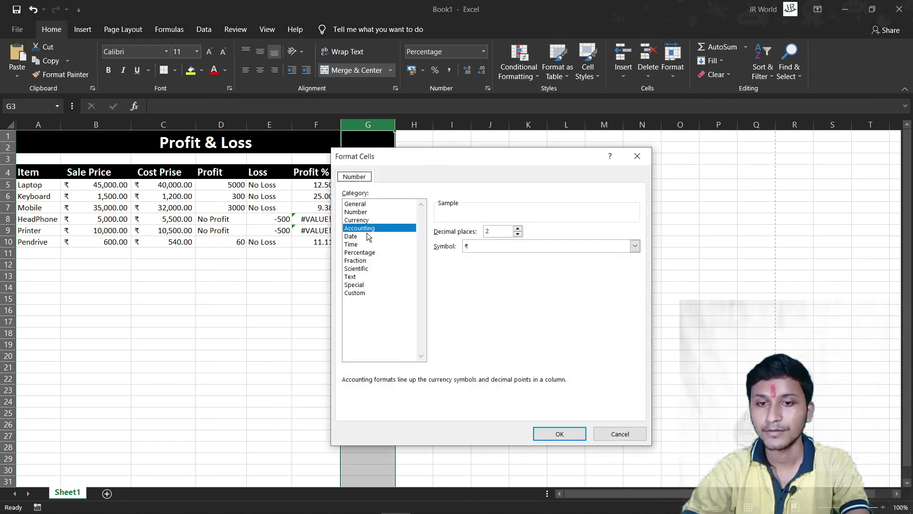
left_click(357, 252)
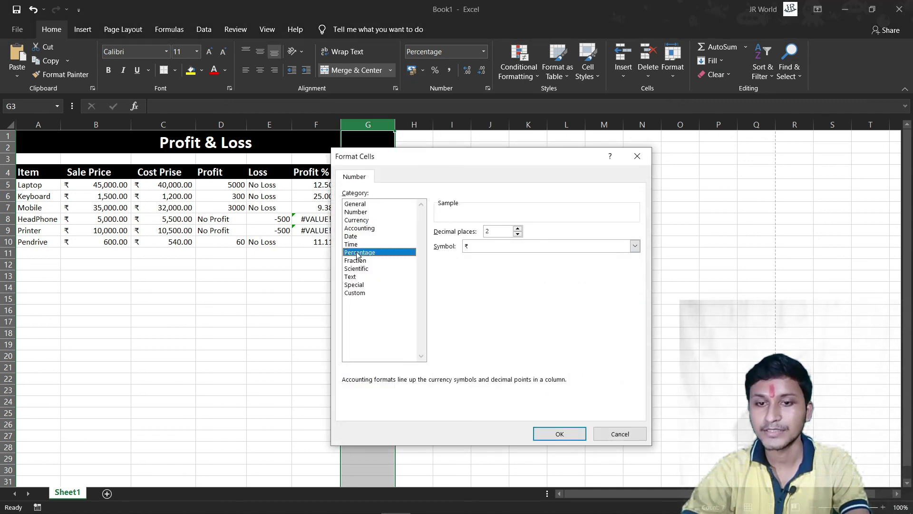
left_click(560, 434)
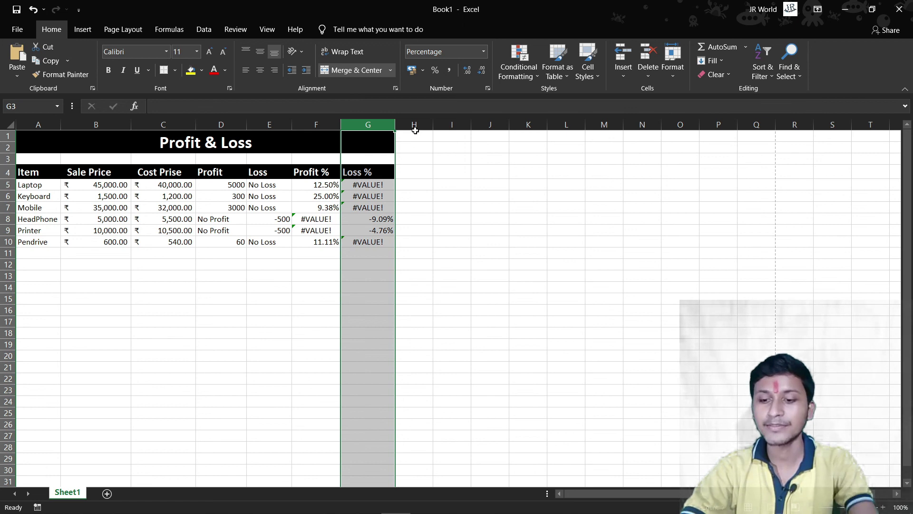
Open the print preview with Ctrl+P, showing the whole Profit & Loss table on one page
key("ctrl+p")
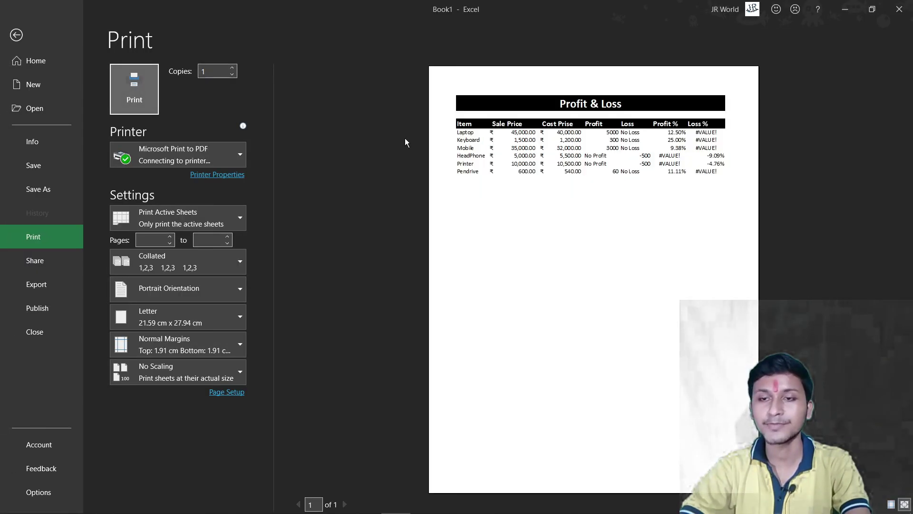